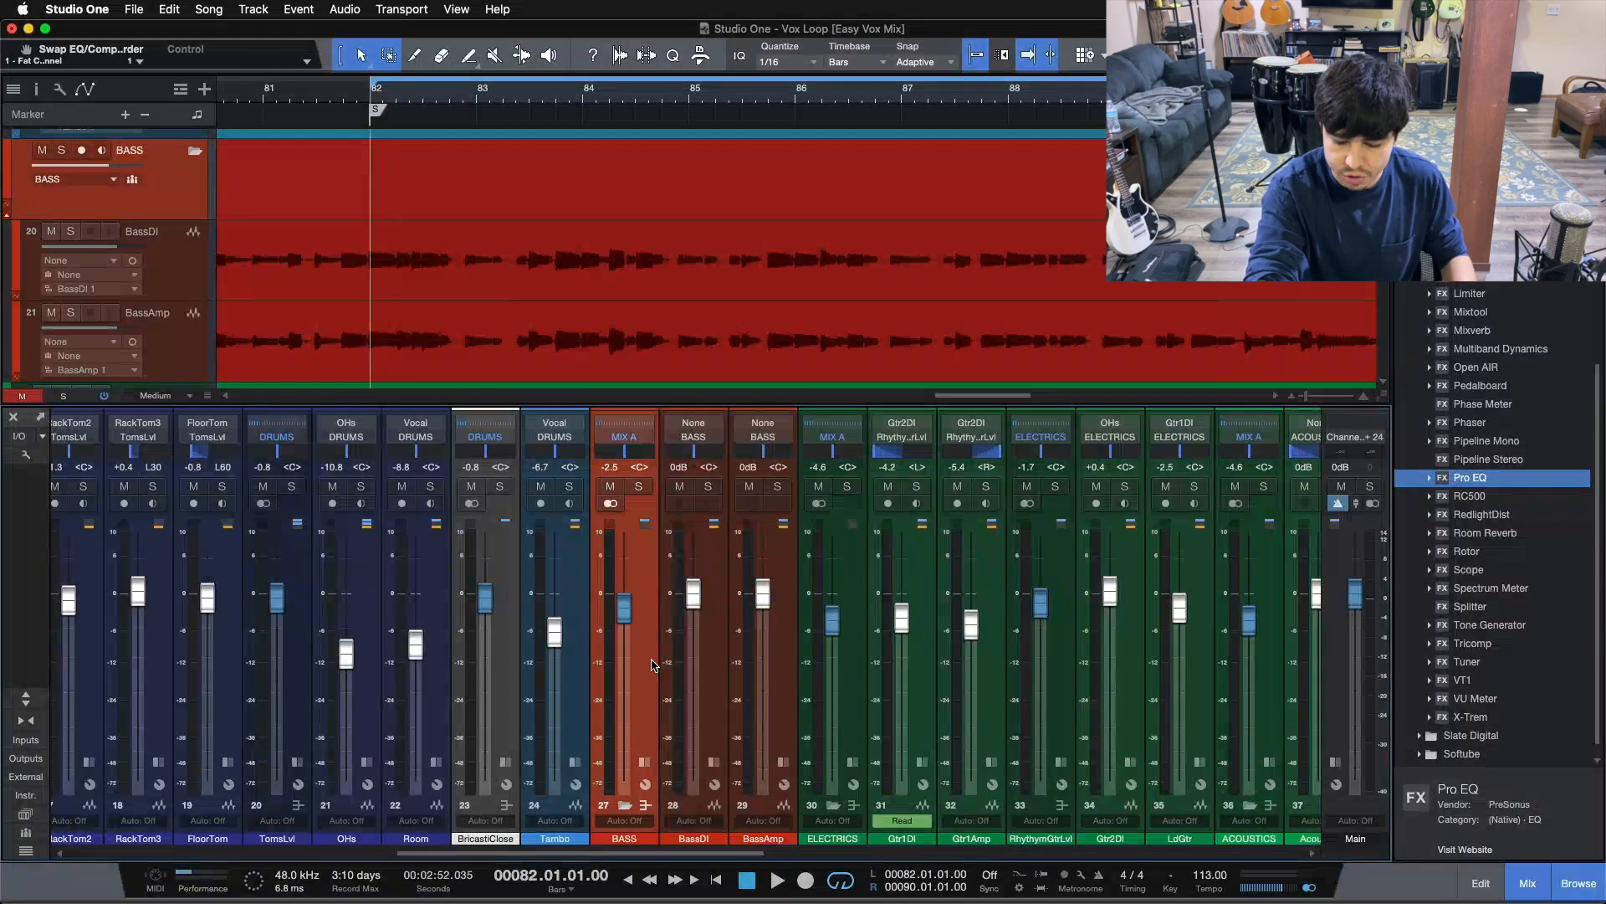
# Play the loop, solo the BASS bus, and expand it to list Pro EQ, Fat Channel and Pro EQ 2
pyautogui.press('space')
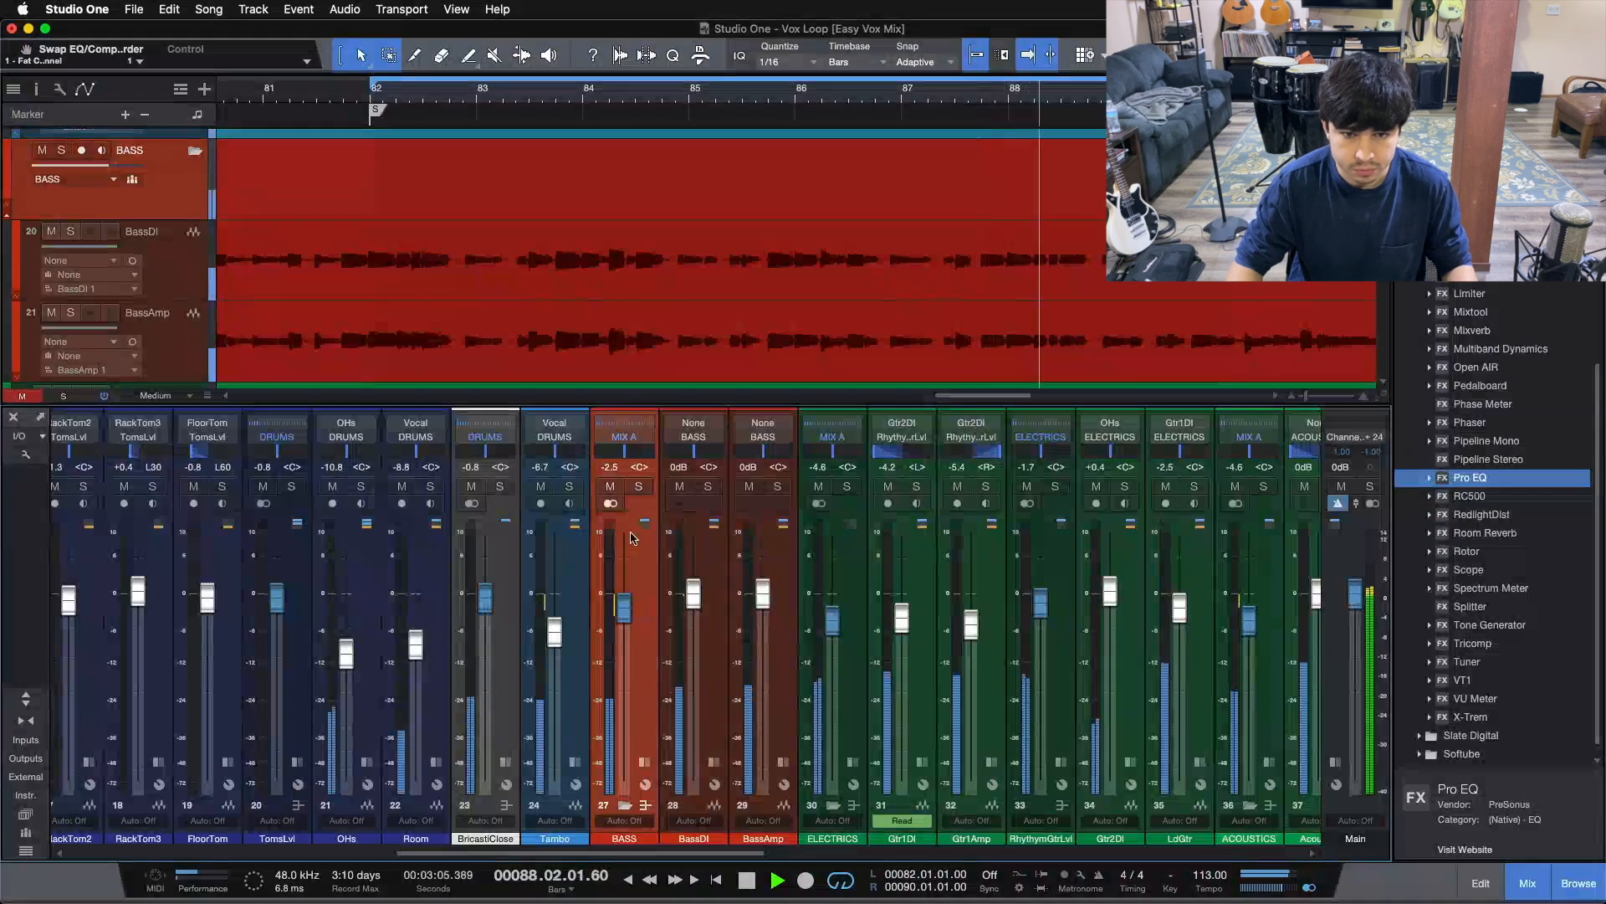
pyautogui.click(640, 487)
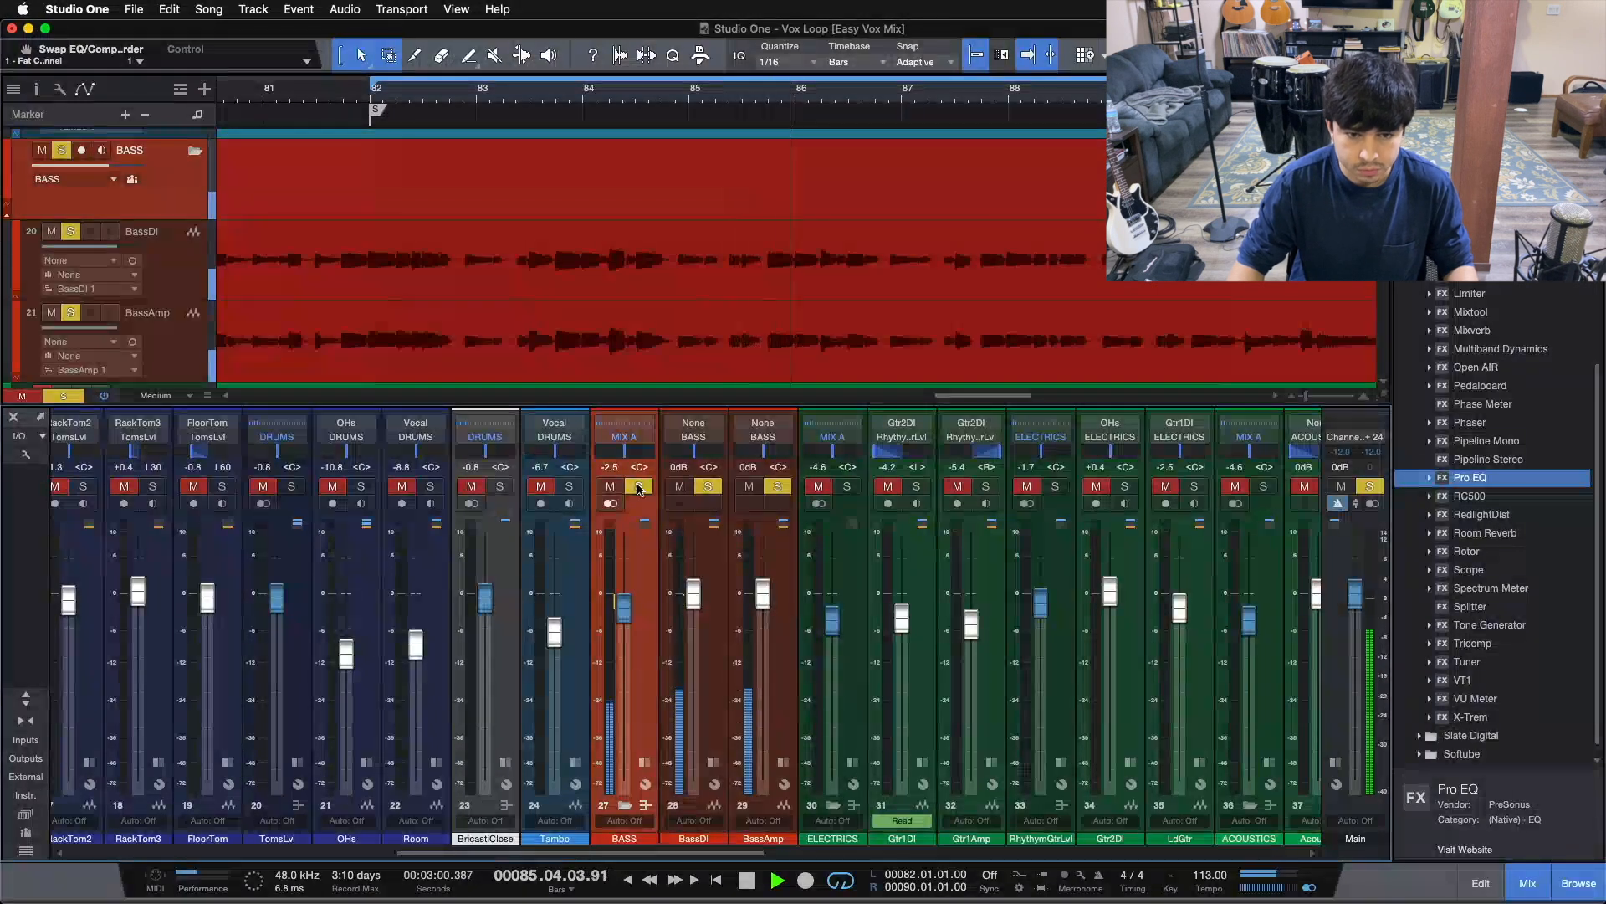
pyautogui.click(645, 805)
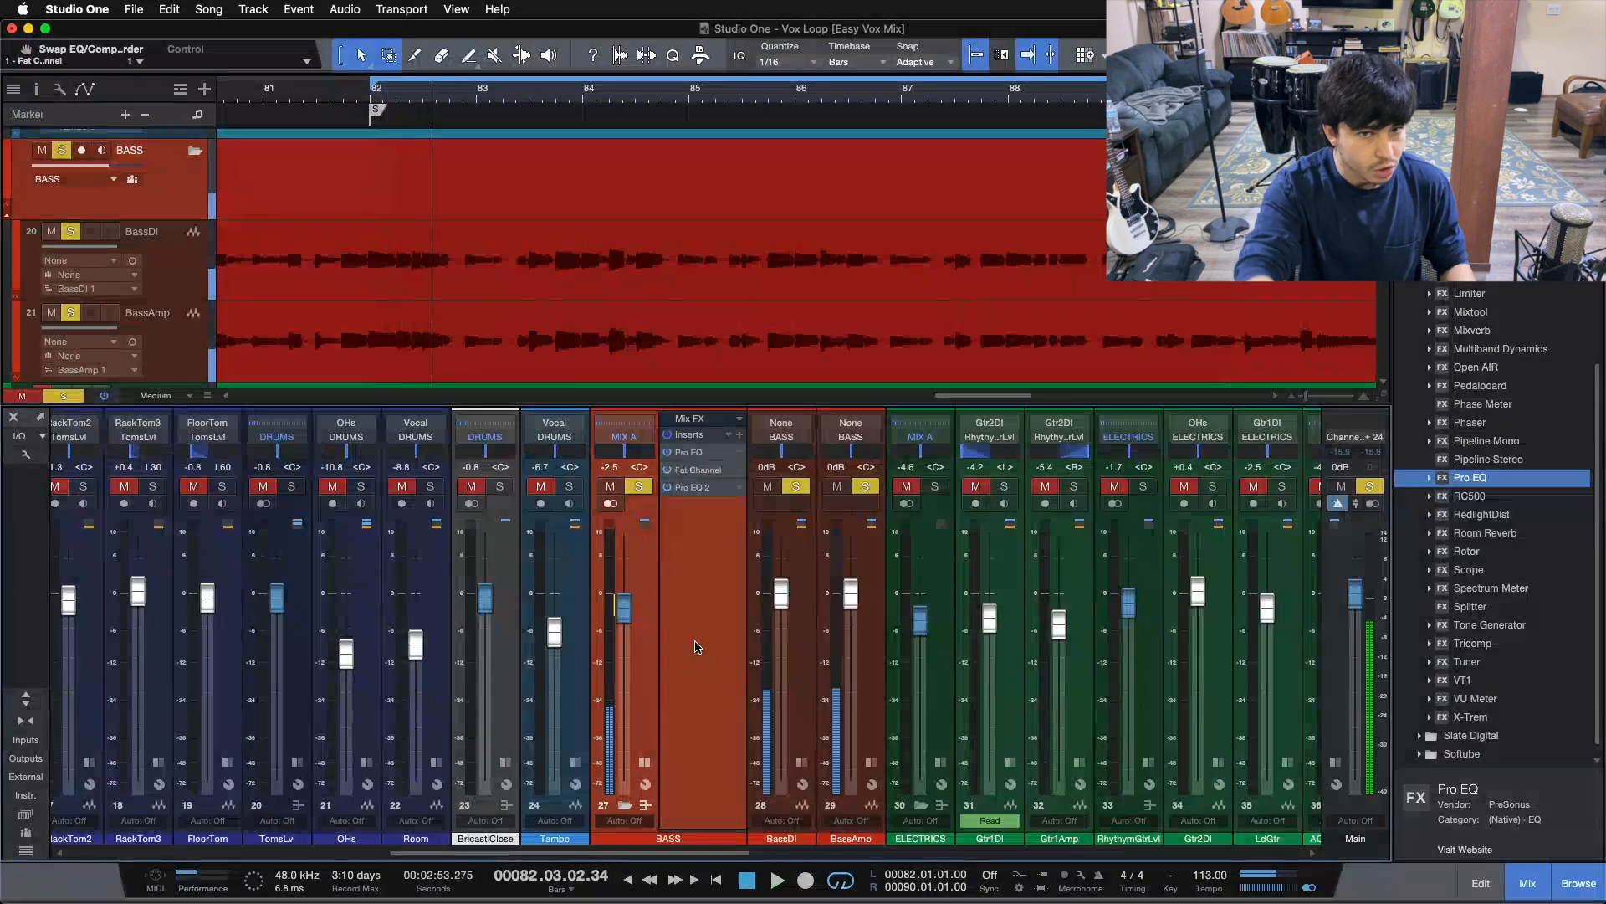
# Stop playback and open the BASS bus's first Pro EQ insert
pyautogui.press('space')
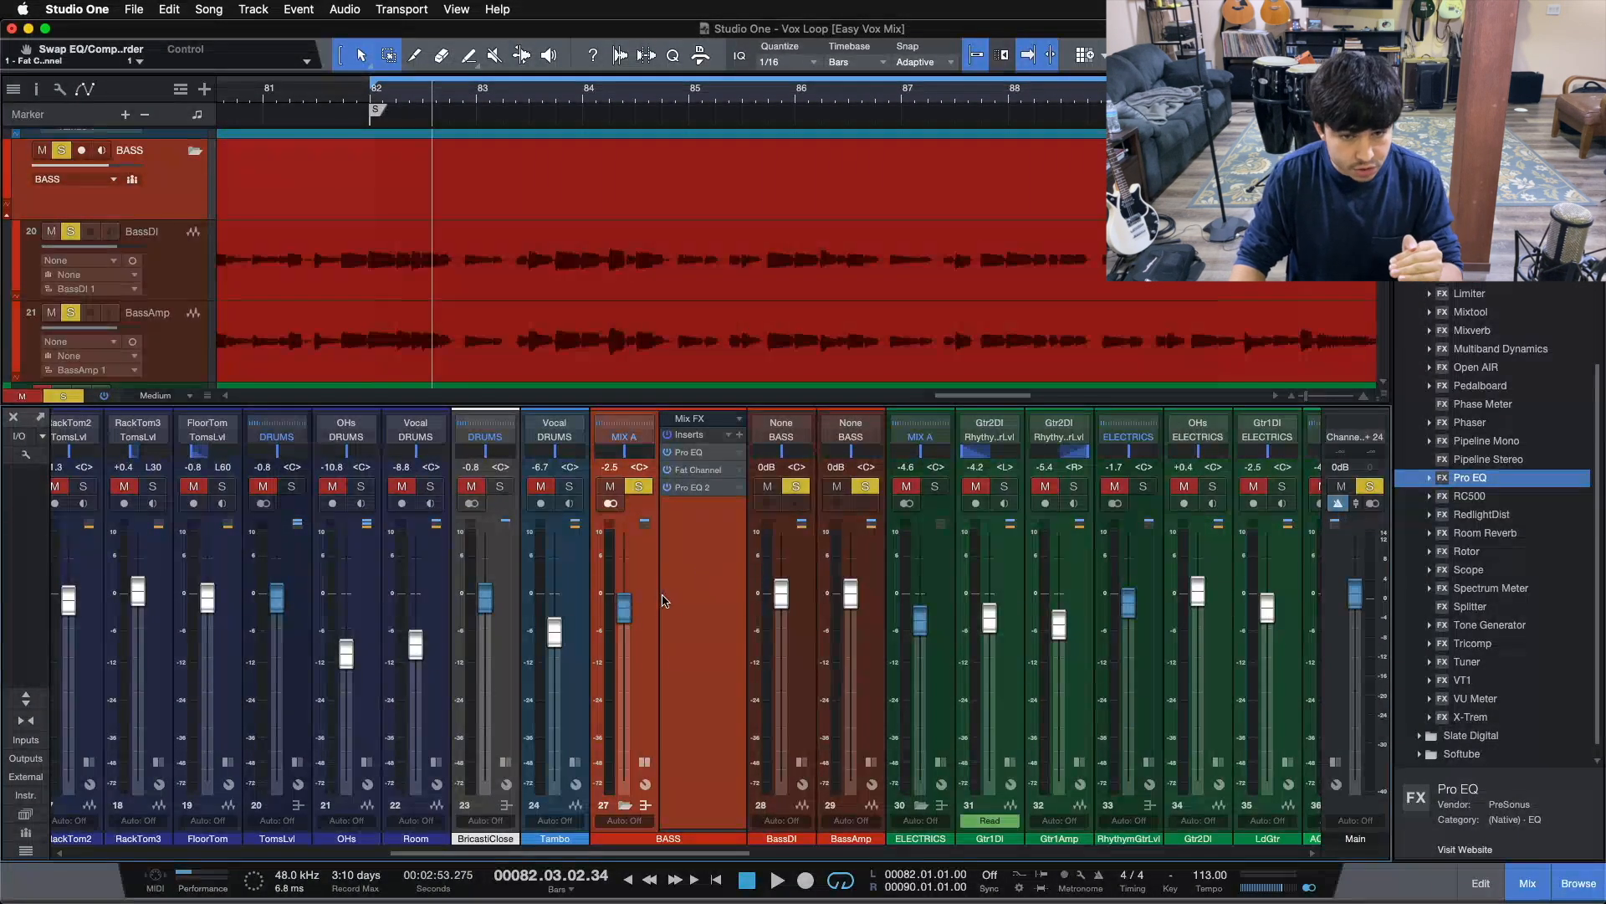
pyautogui.click(692, 459)
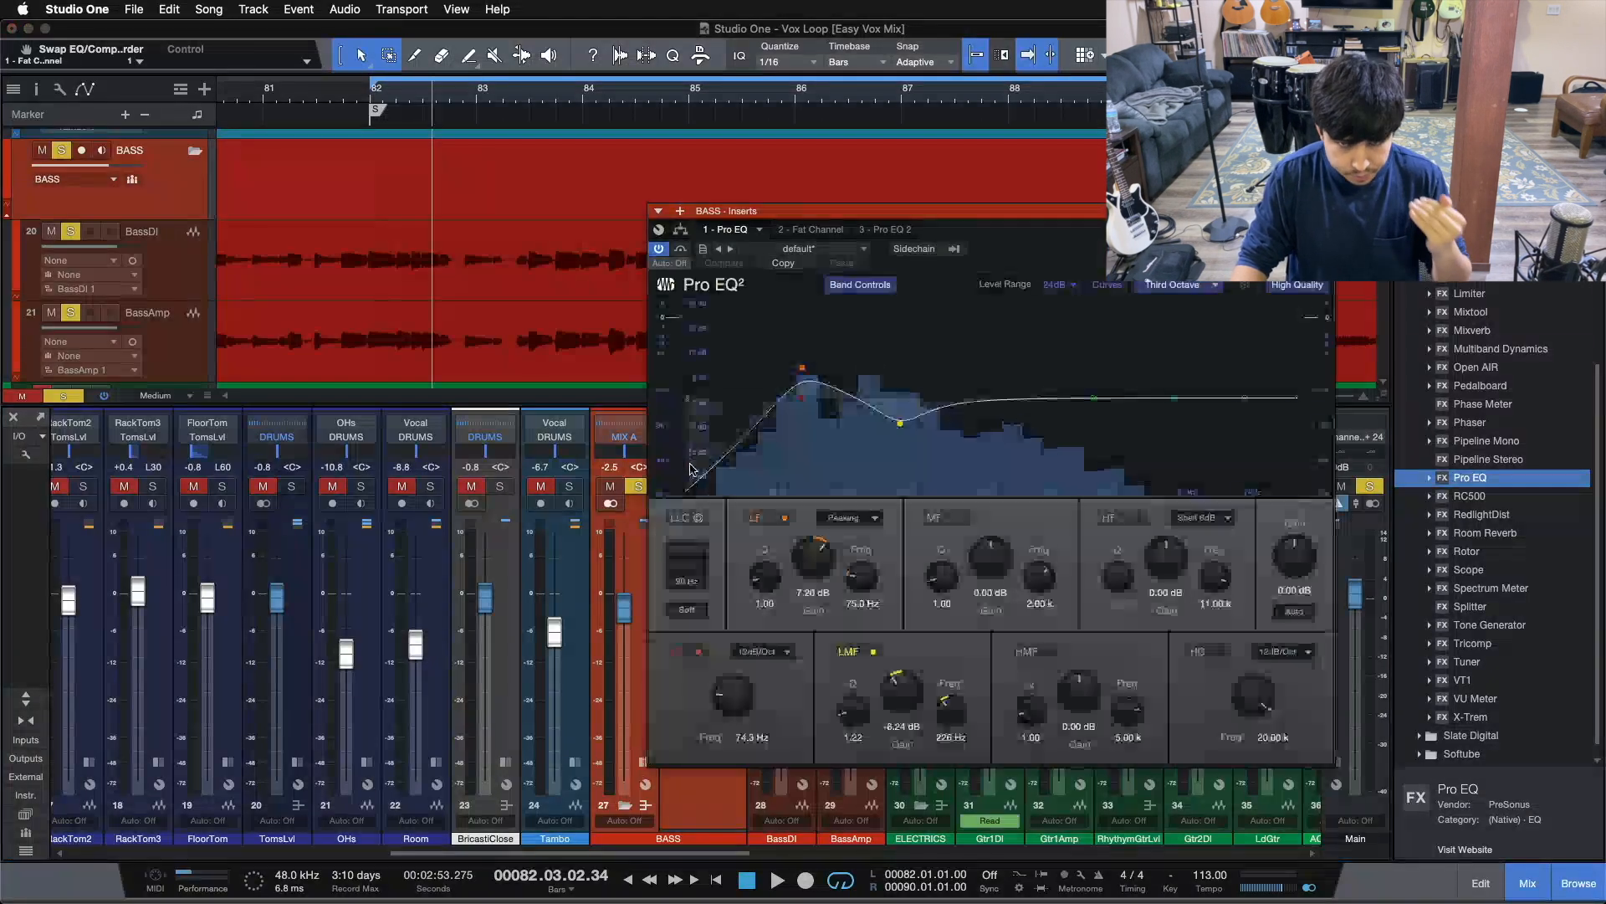
# Reposition the Pro EQ window and compare the Pro EQ 2 settings against the first Pro EQ
pyautogui.moveTo(1029, 268); pyautogui.dragTo(1178, 293)
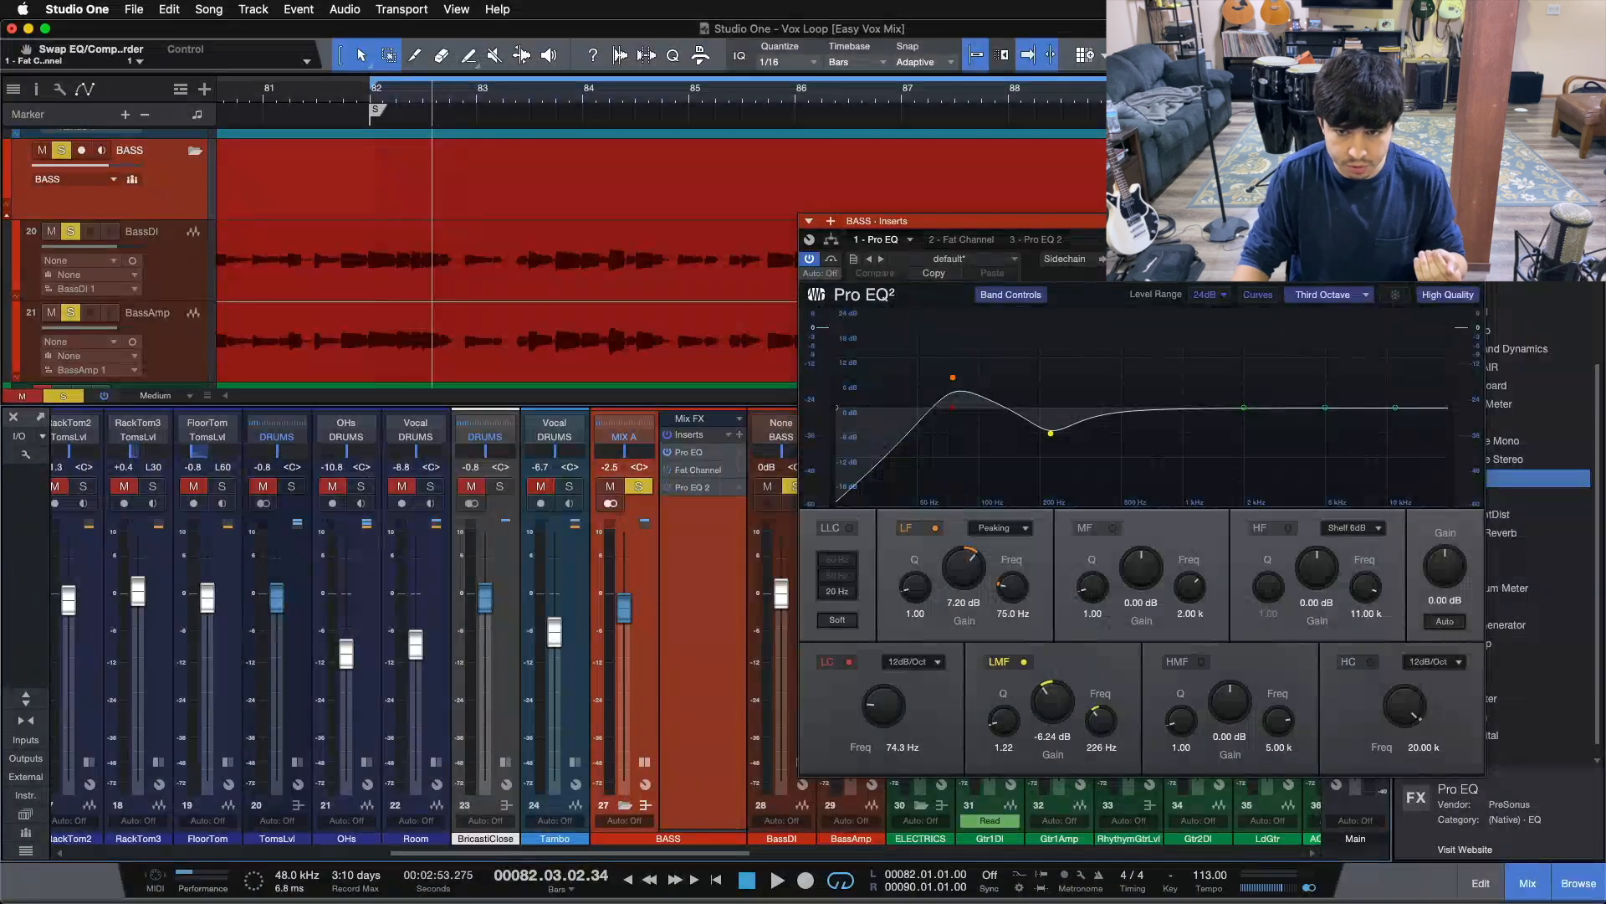
pyautogui.moveTo(1168, 267); pyautogui.dragTo(1045, 302)
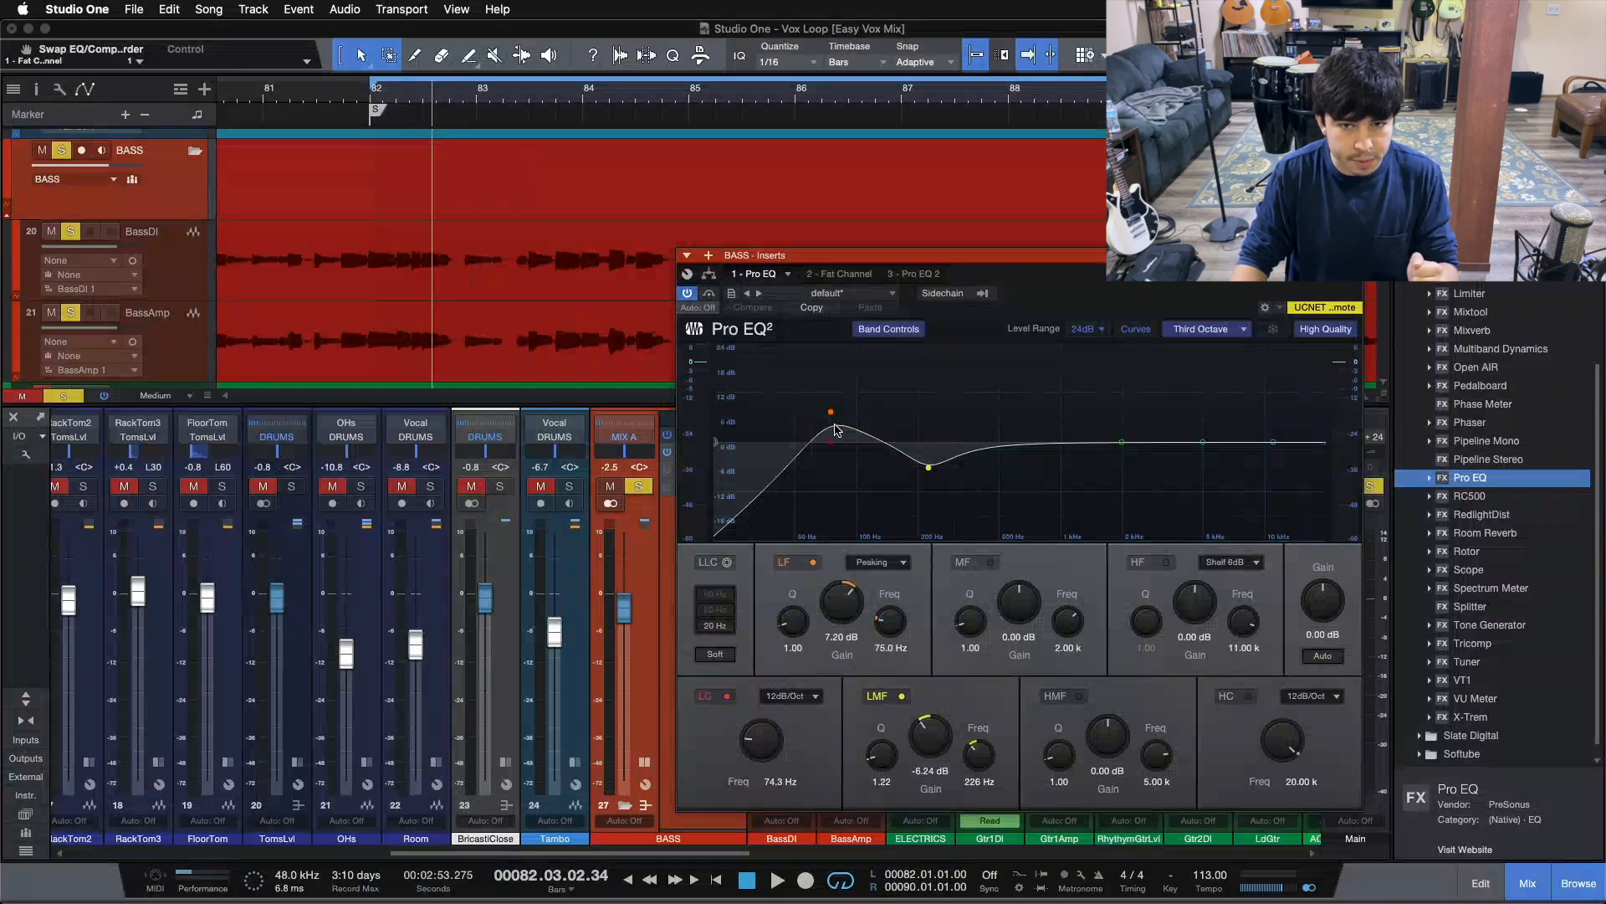
pyautogui.click(908, 274)
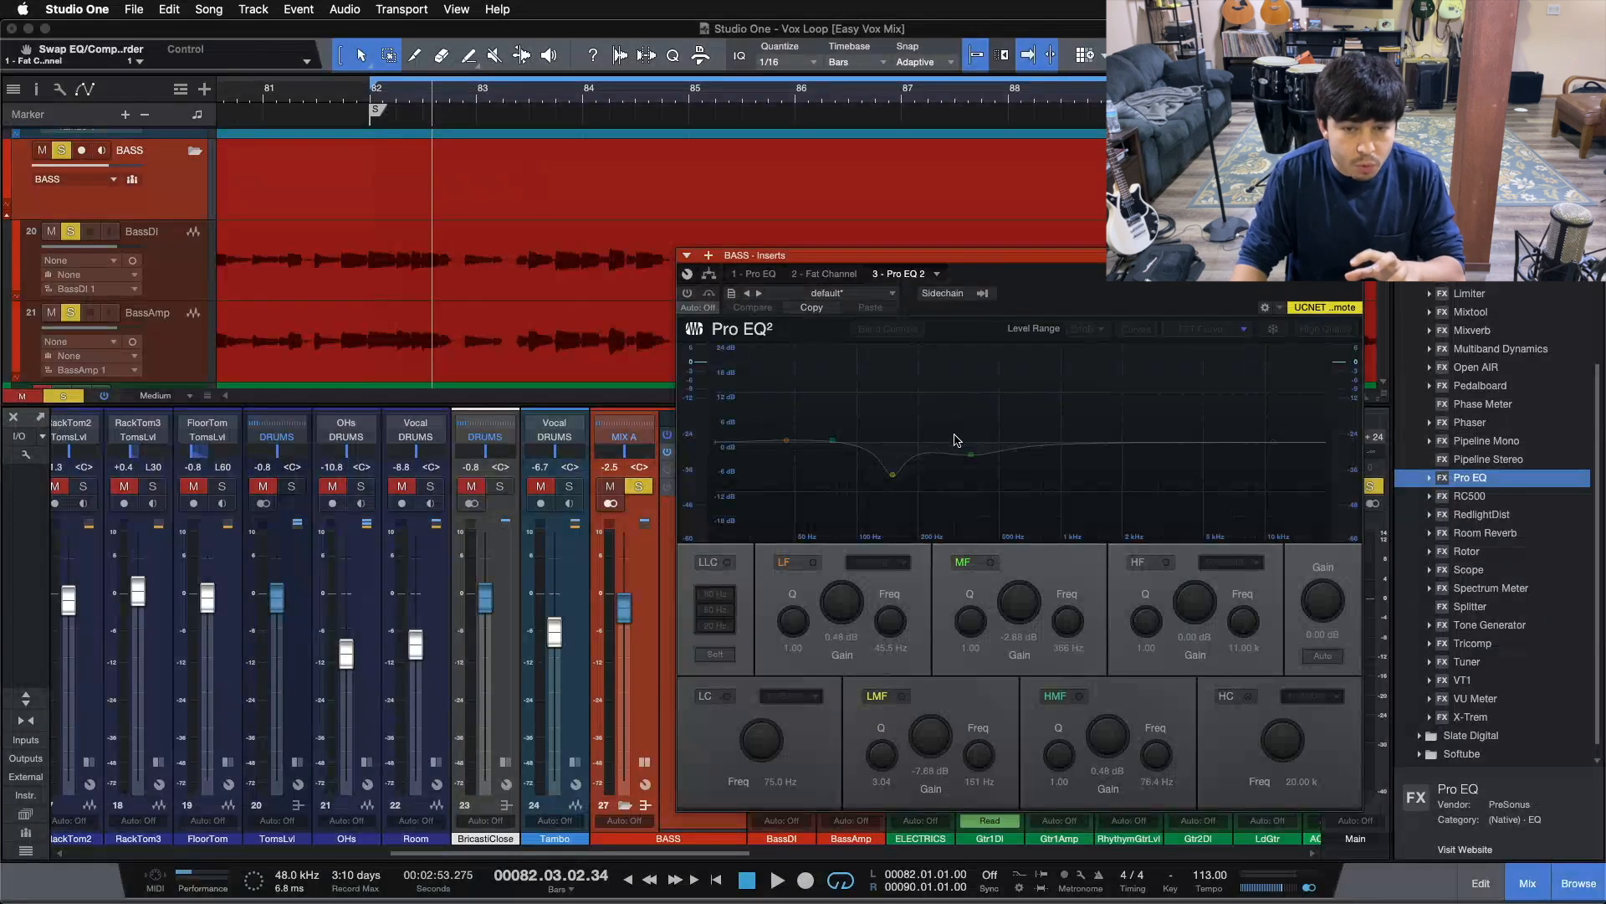
pyautogui.click(771, 279)
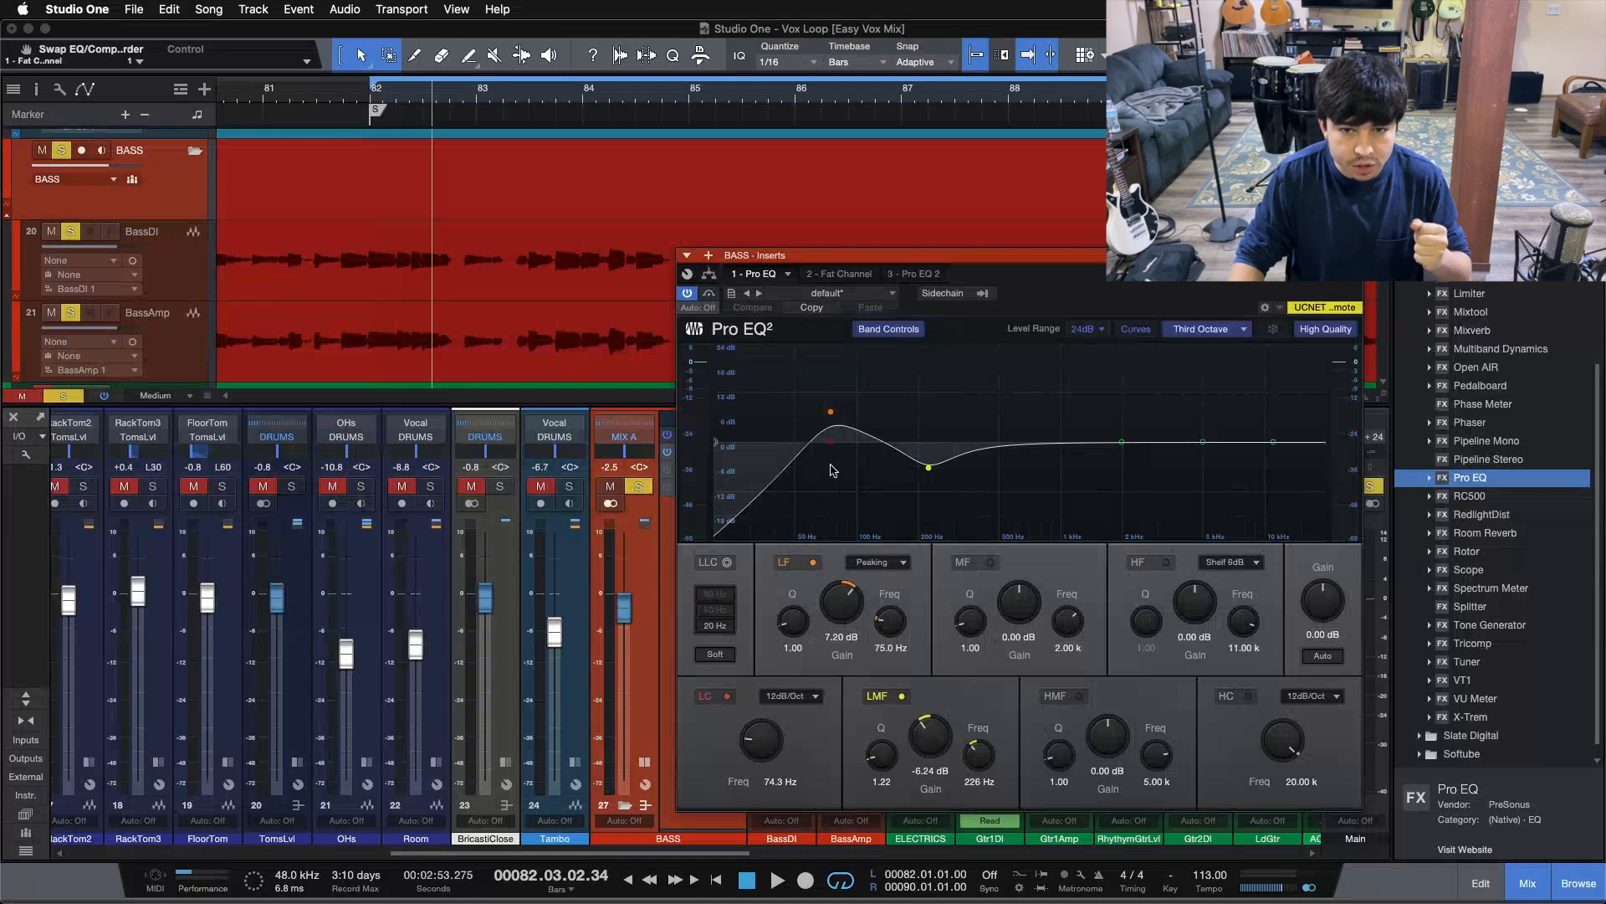
# Turn on the low cut band, try the mid band on and off, and move the window aside
pyautogui.click(726, 697)
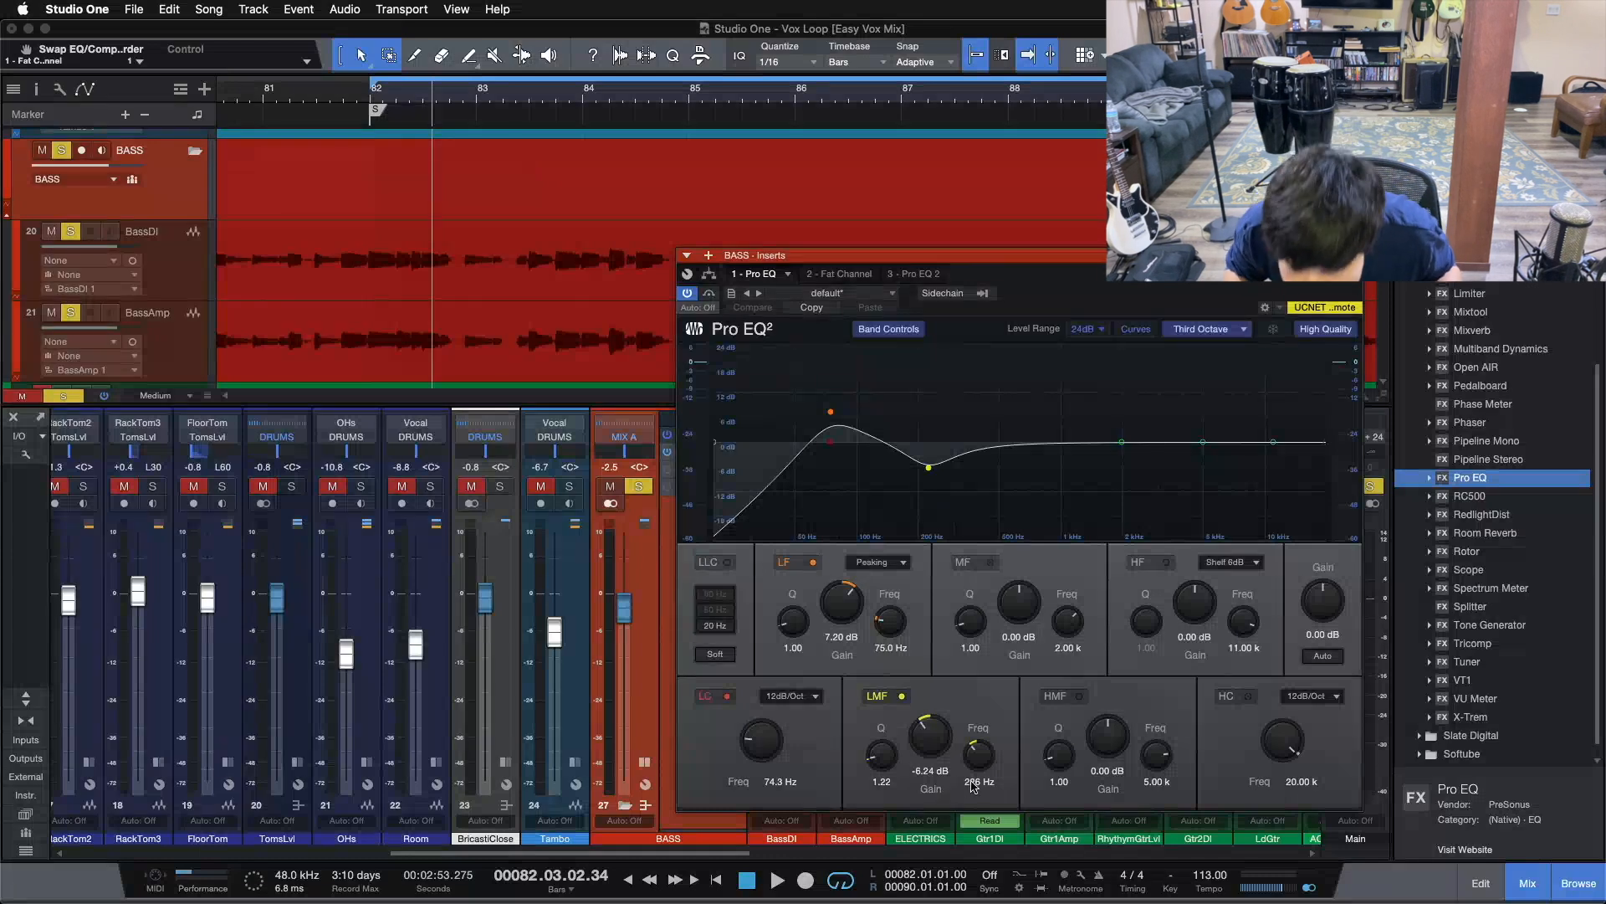
pyautogui.click(989, 562)
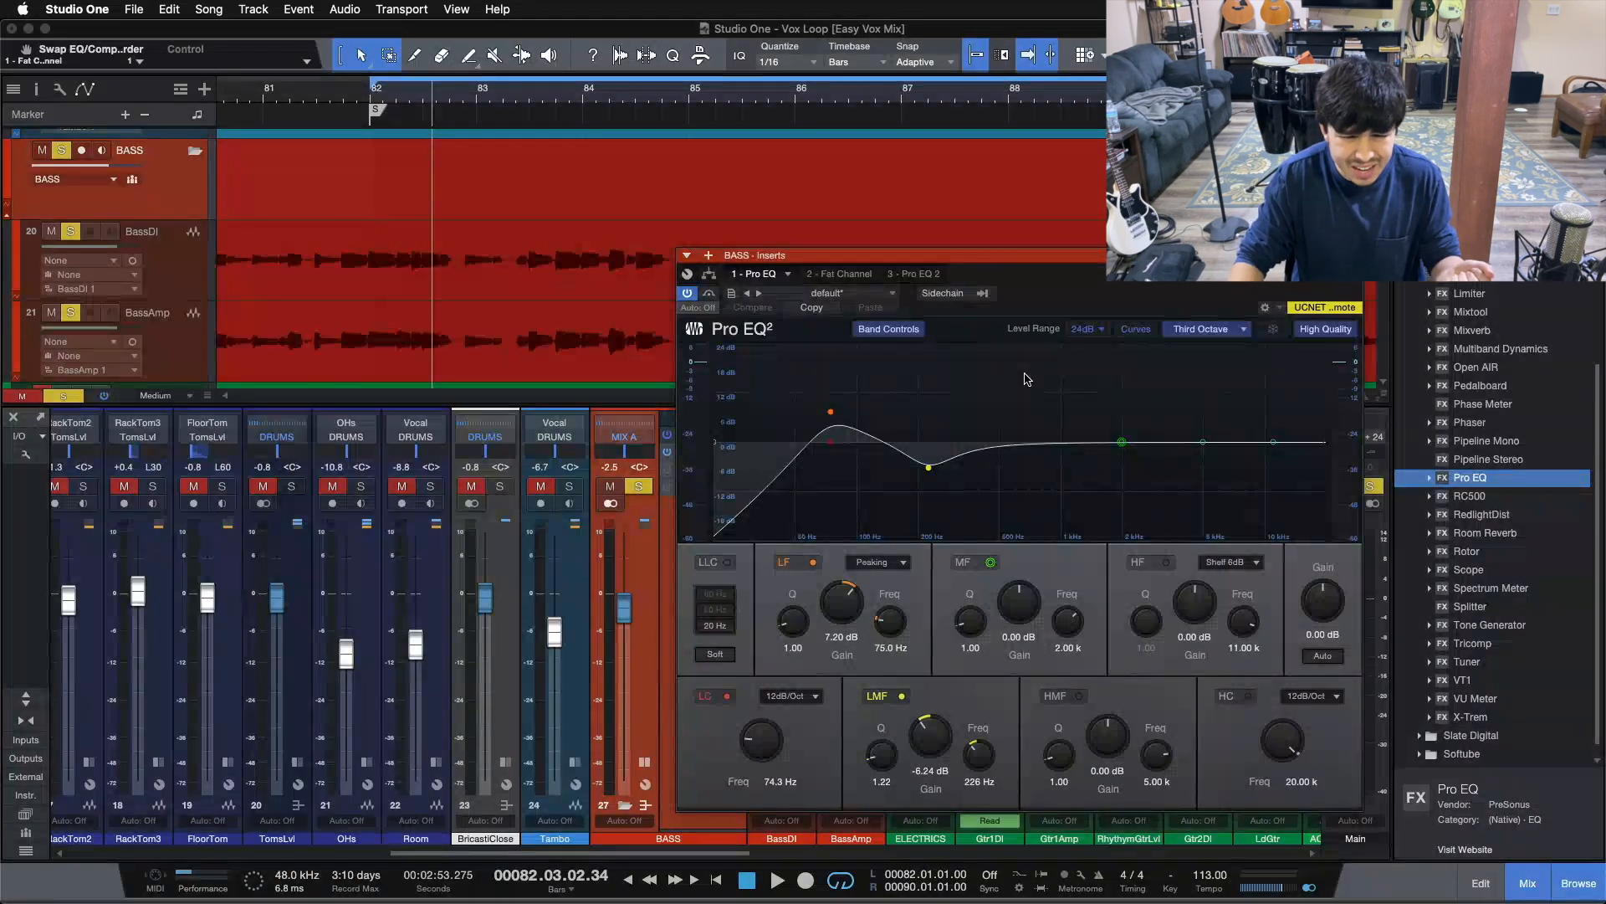
pyautogui.click(990, 563)
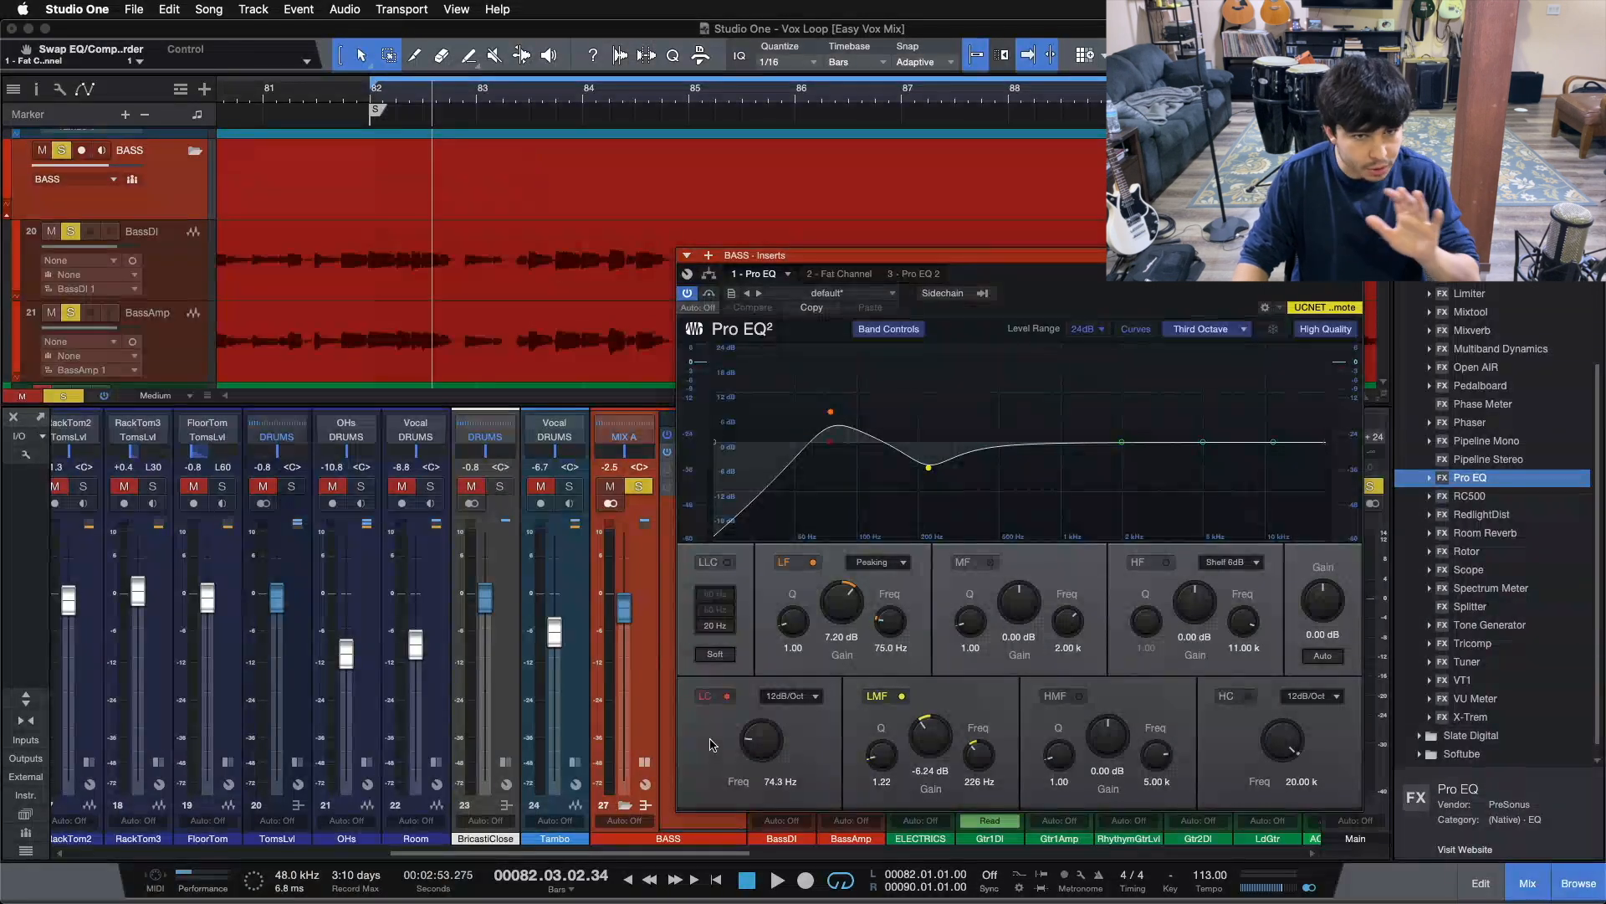
pyautogui.moveTo(837, 280); pyautogui.dragTo(913, 299)
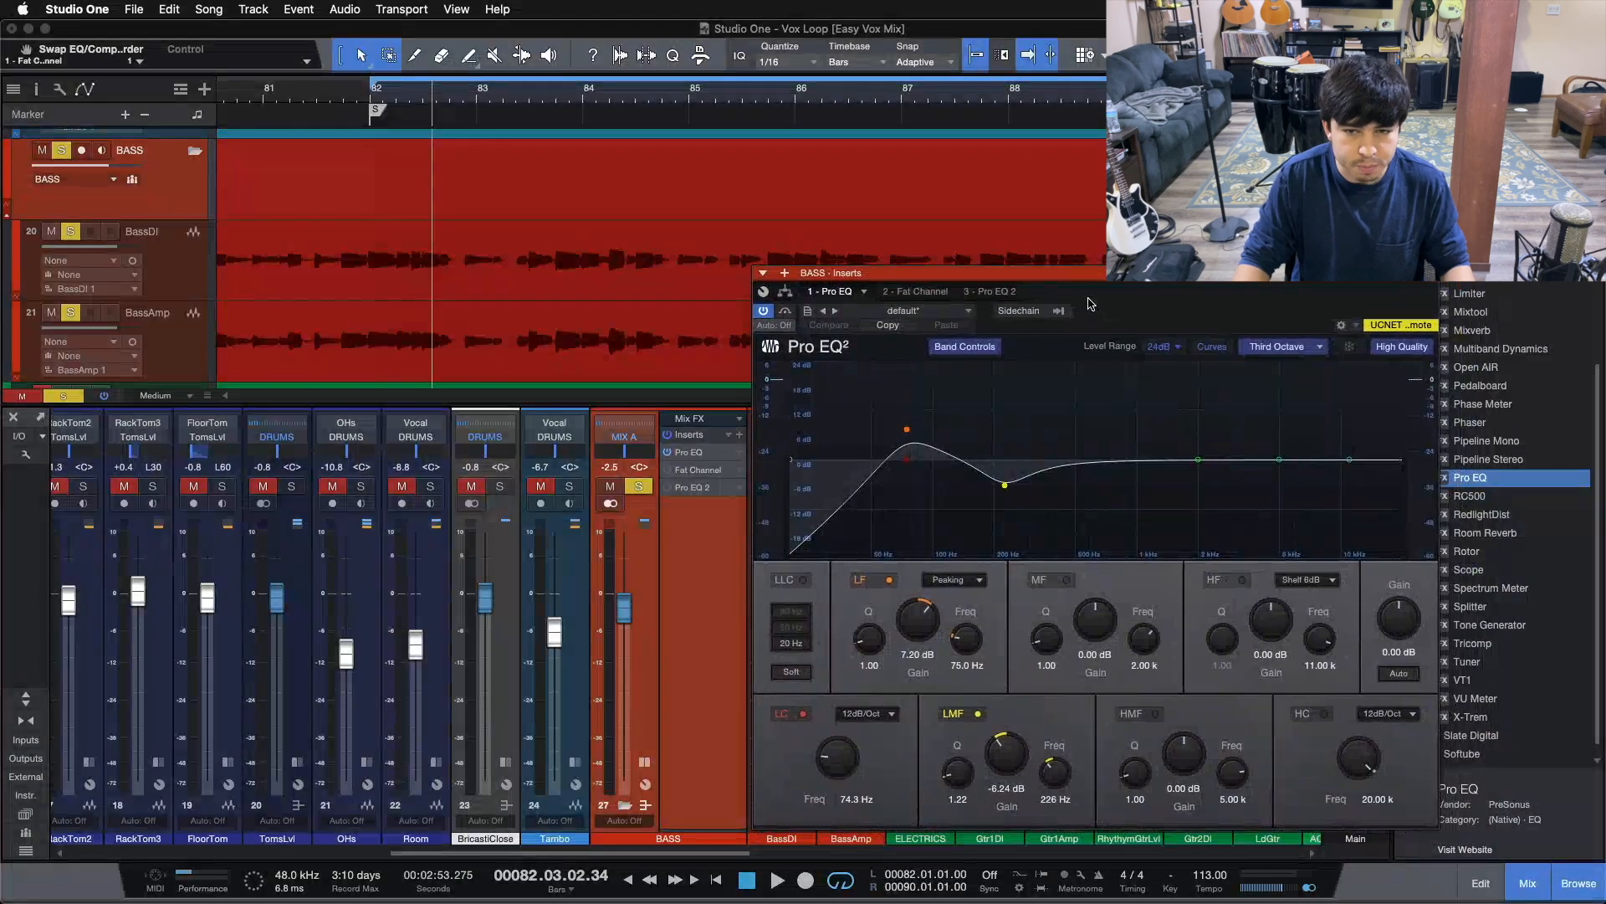
# Bypass and restore the first Pro EQ during loop playback, then stop and bring up the Fat Channel insert
pyautogui.click(788, 311)
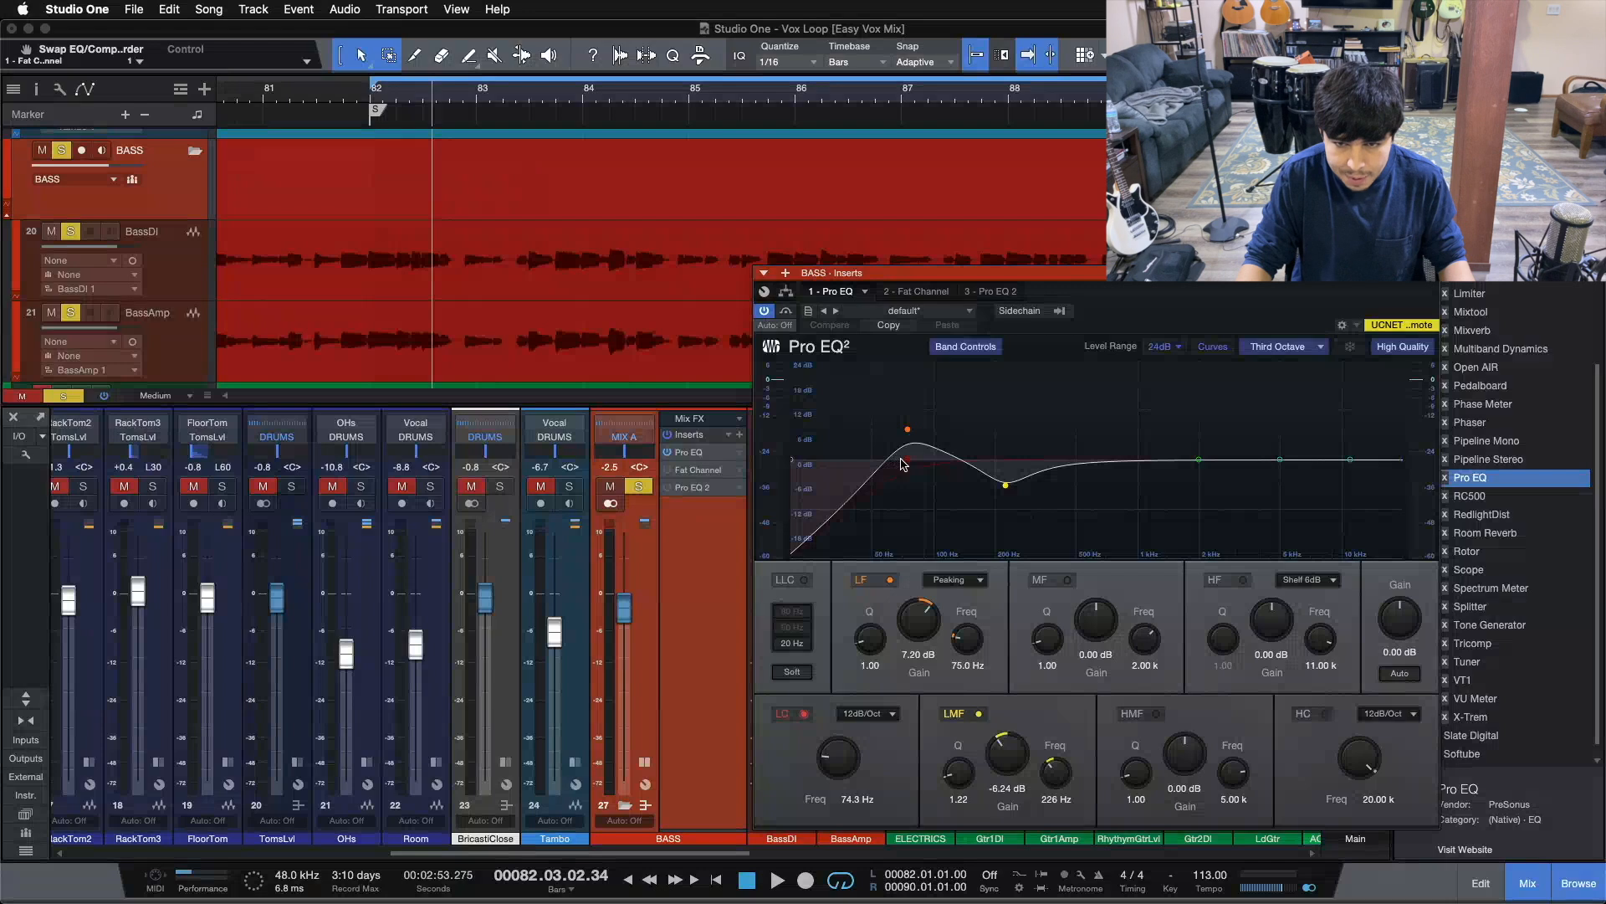
pyautogui.press('space')
pyautogui.click(789, 312)
pyautogui.press('space')
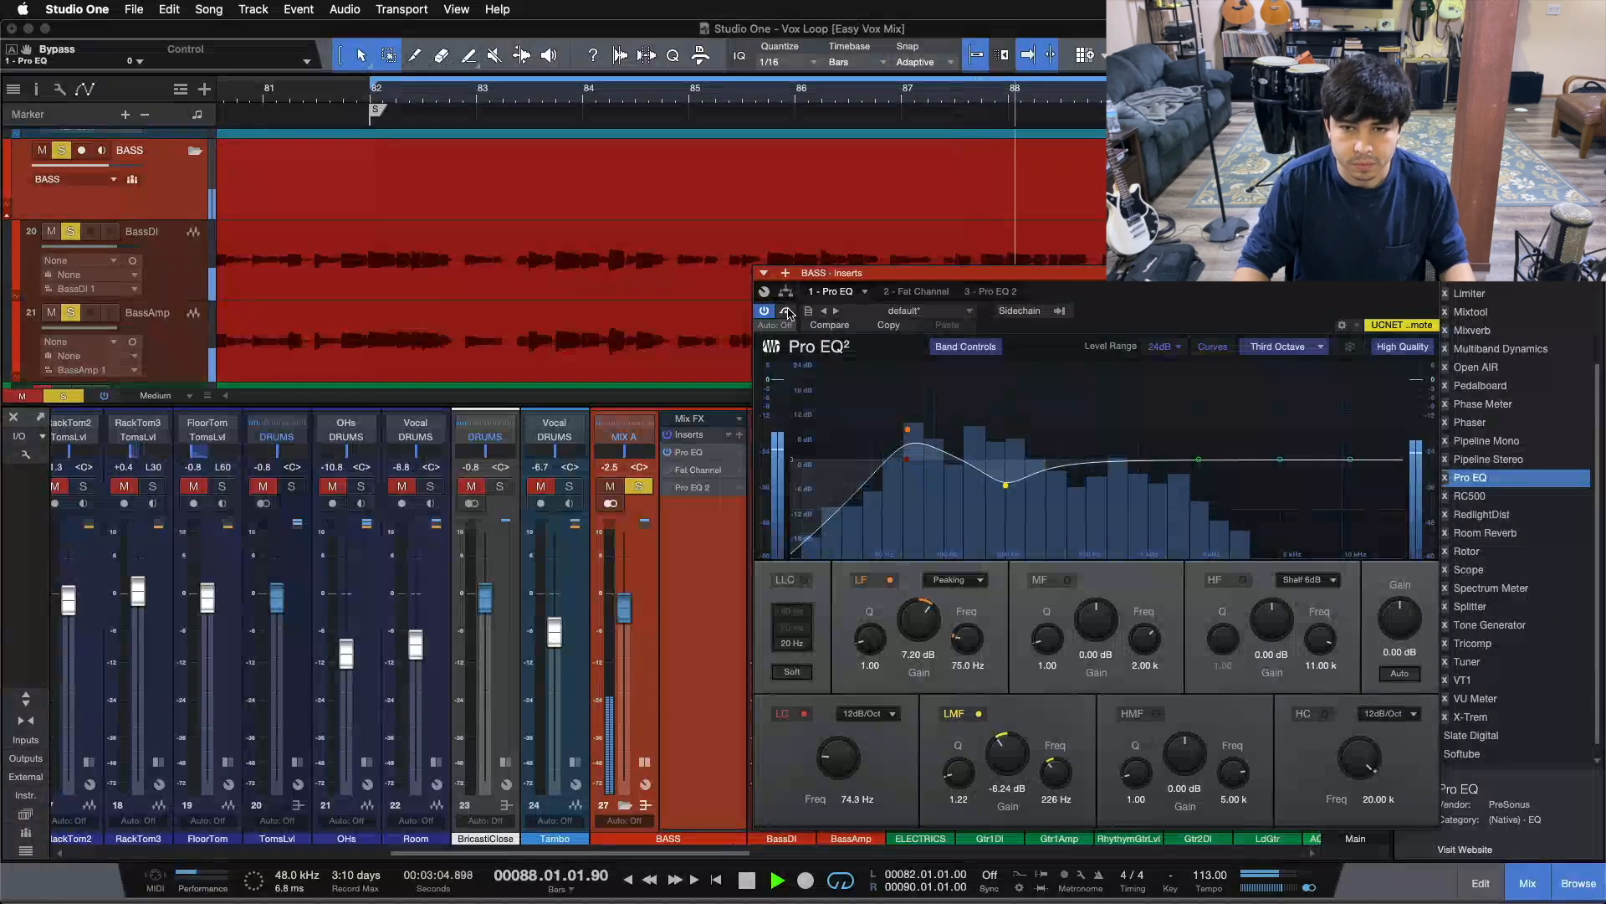
pyautogui.click(787, 311)
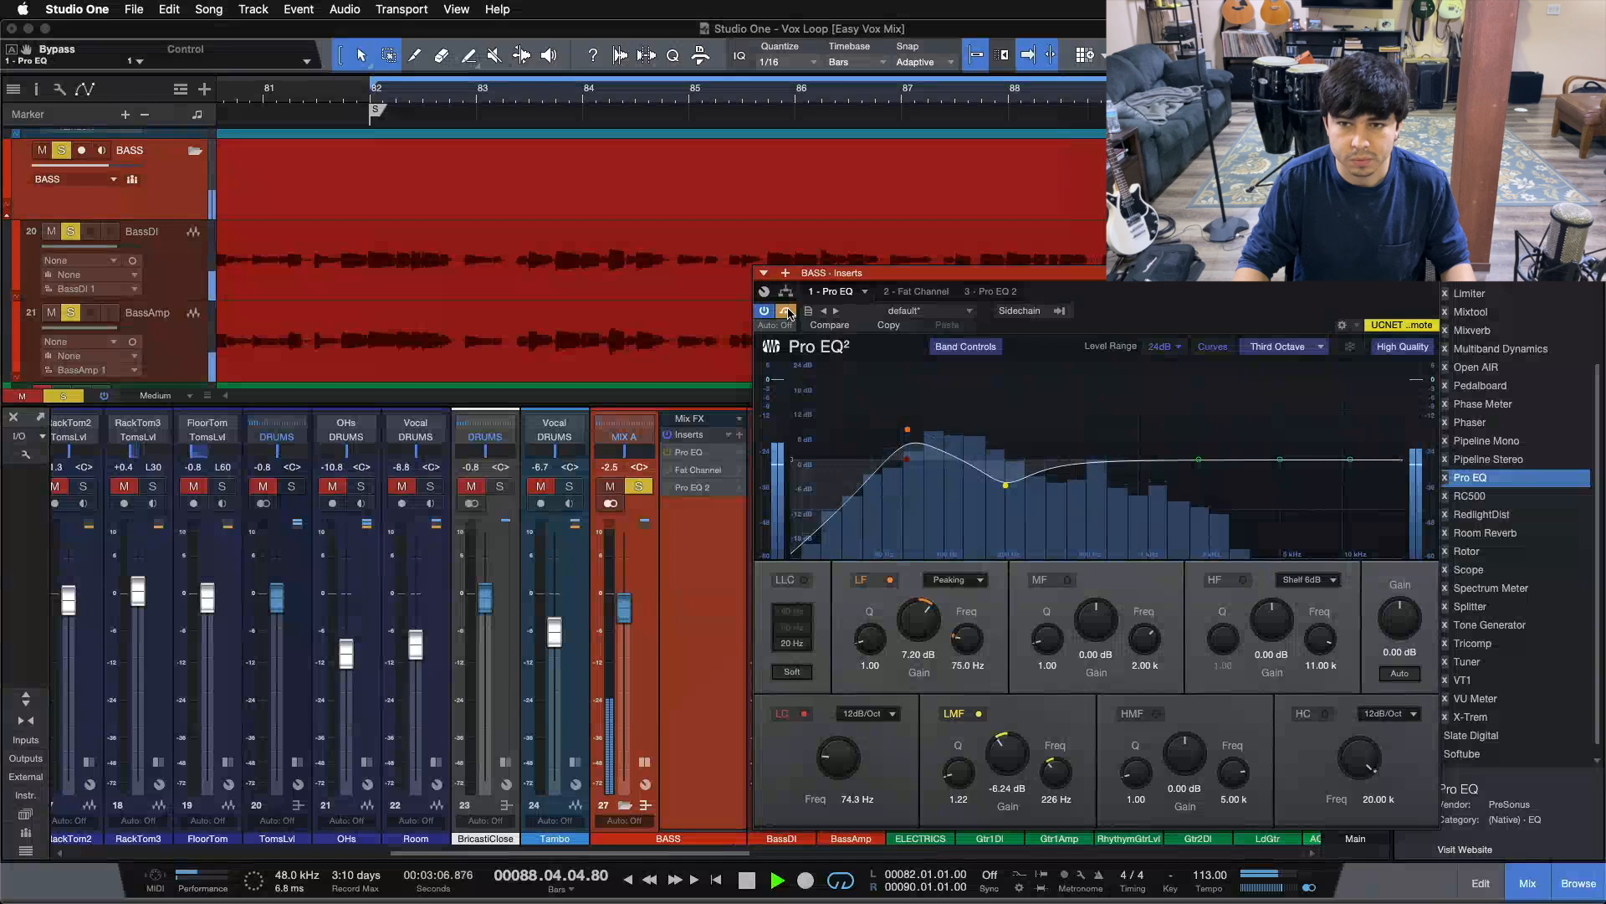
pyautogui.click(788, 311)
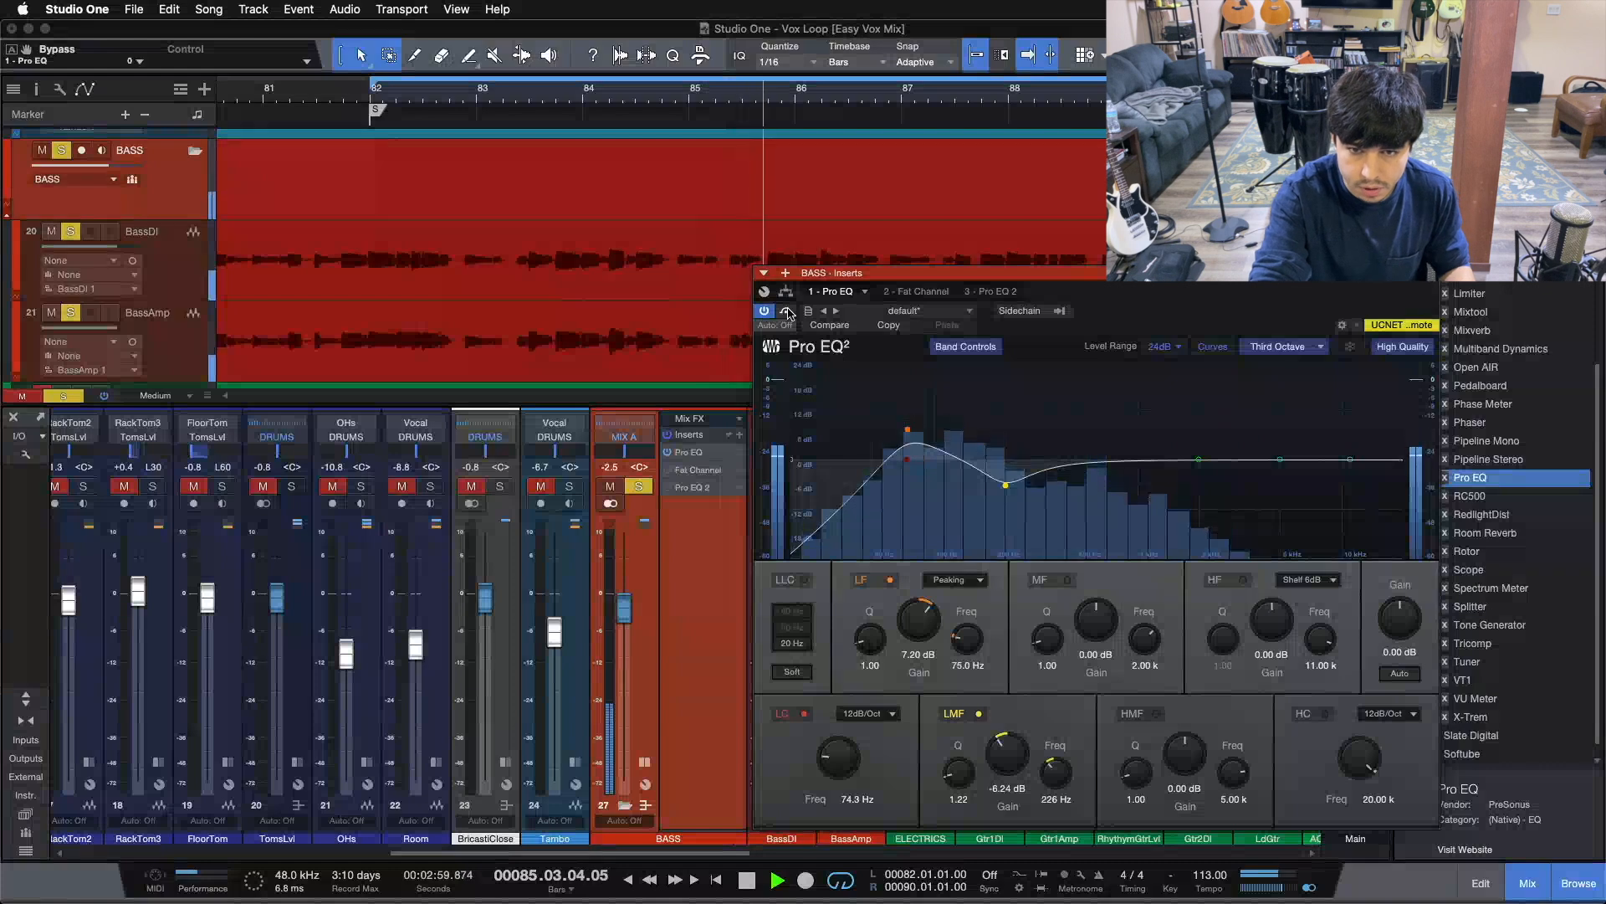
pyautogui.press('space')
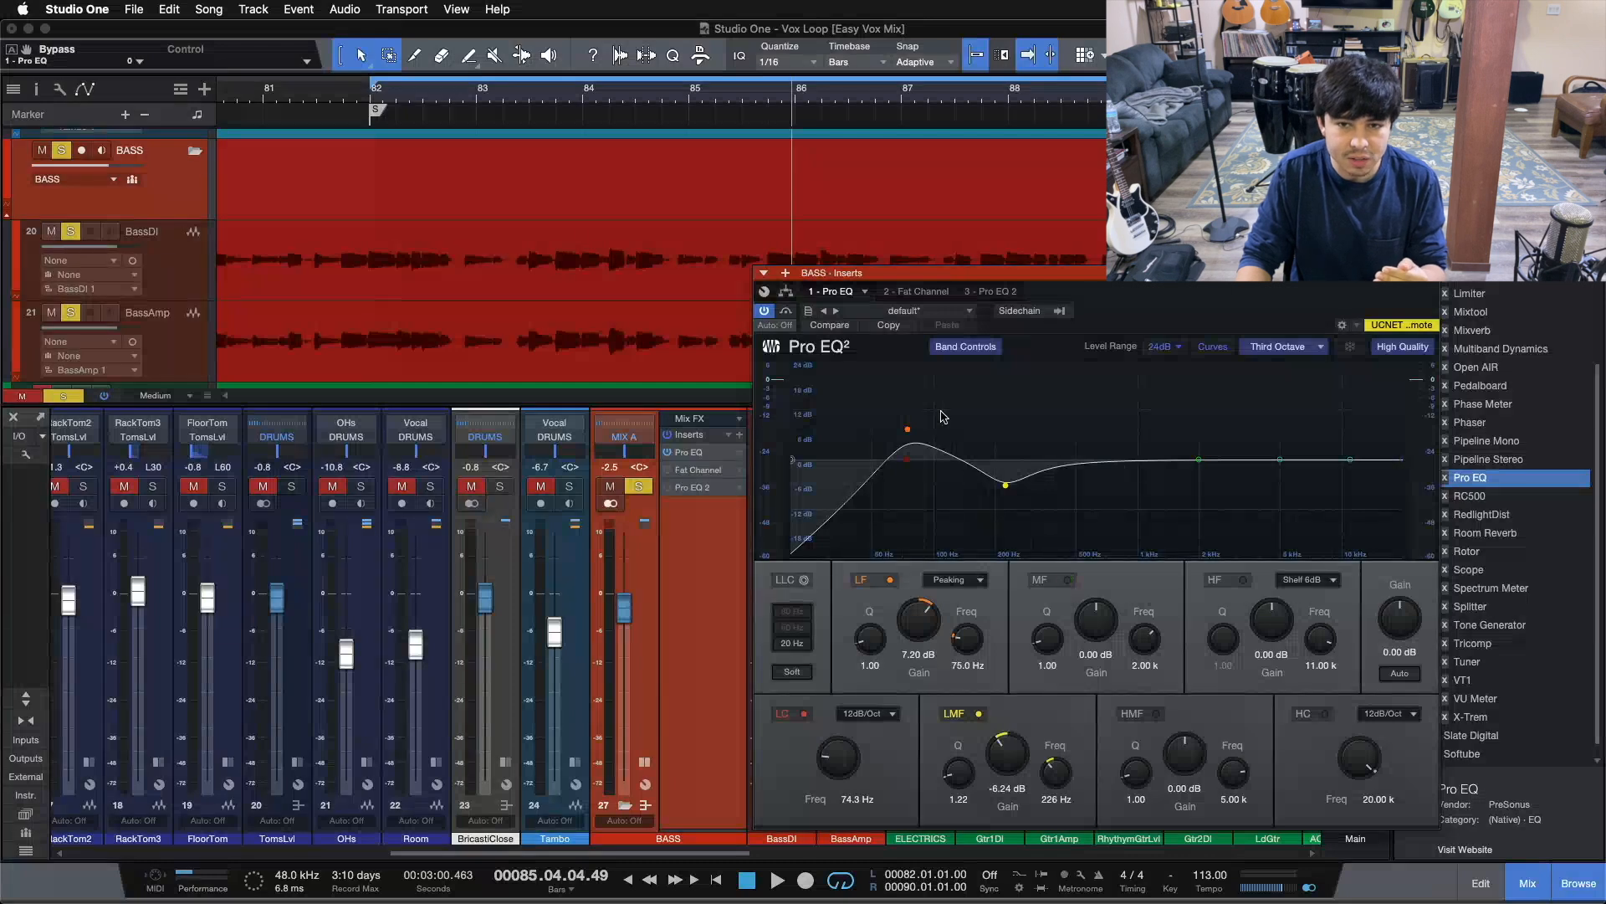
pyautogui.click(925, 292)
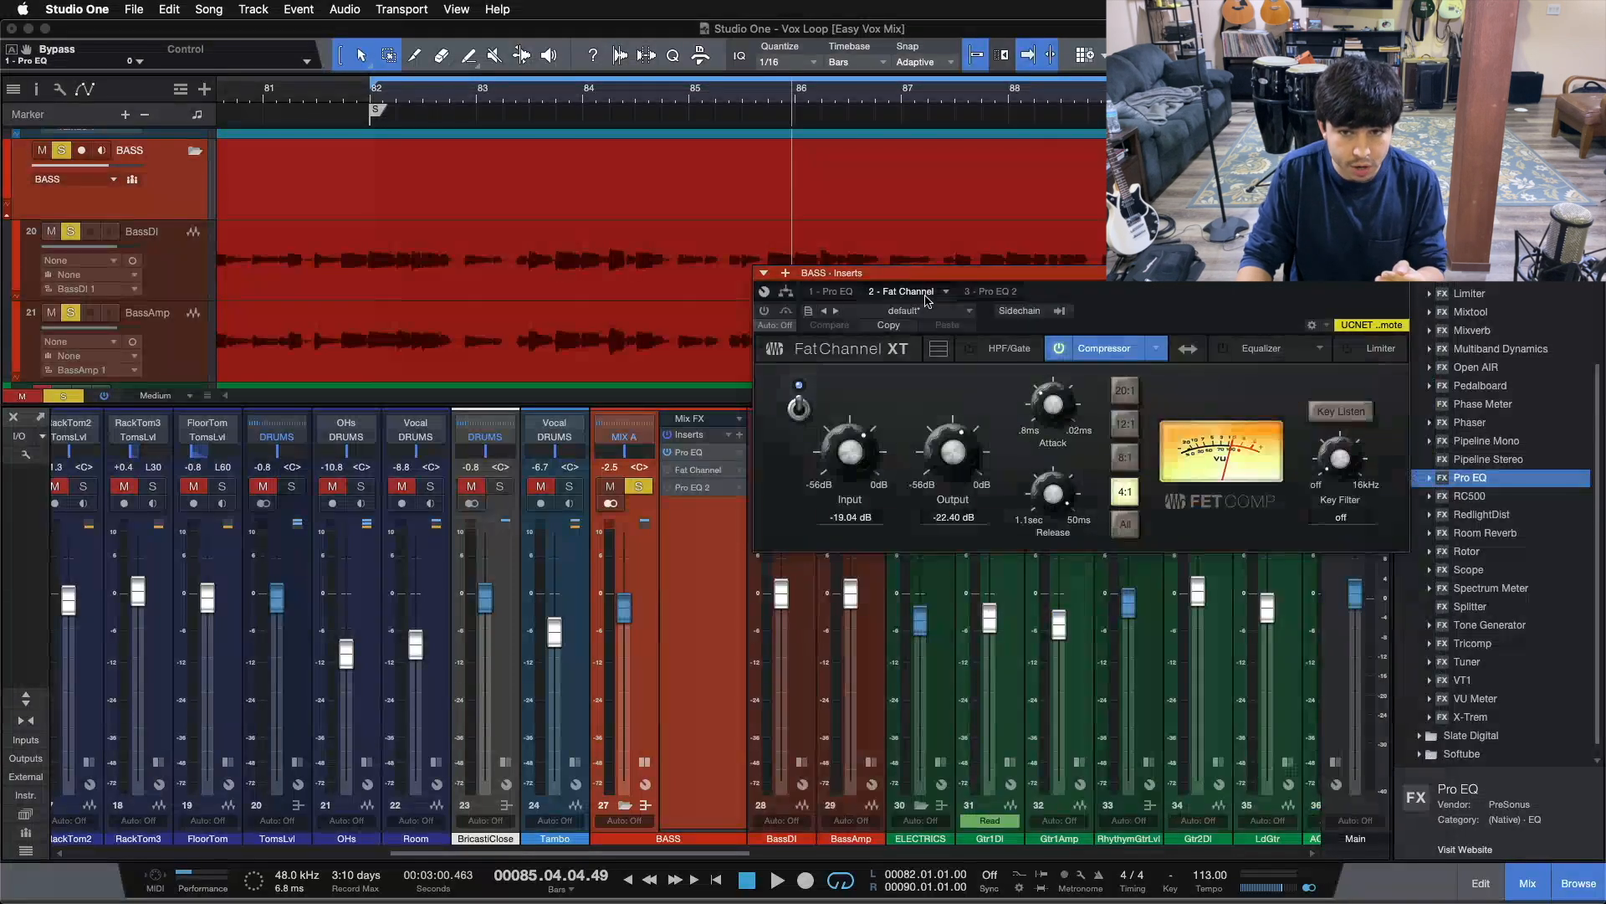
# Move the Fat Channel window down, switch the insert on, and check the 0.56 ms compressor attack
pyautogui.moveTo(774, 273); pyautogui.dragTo(767, 479)
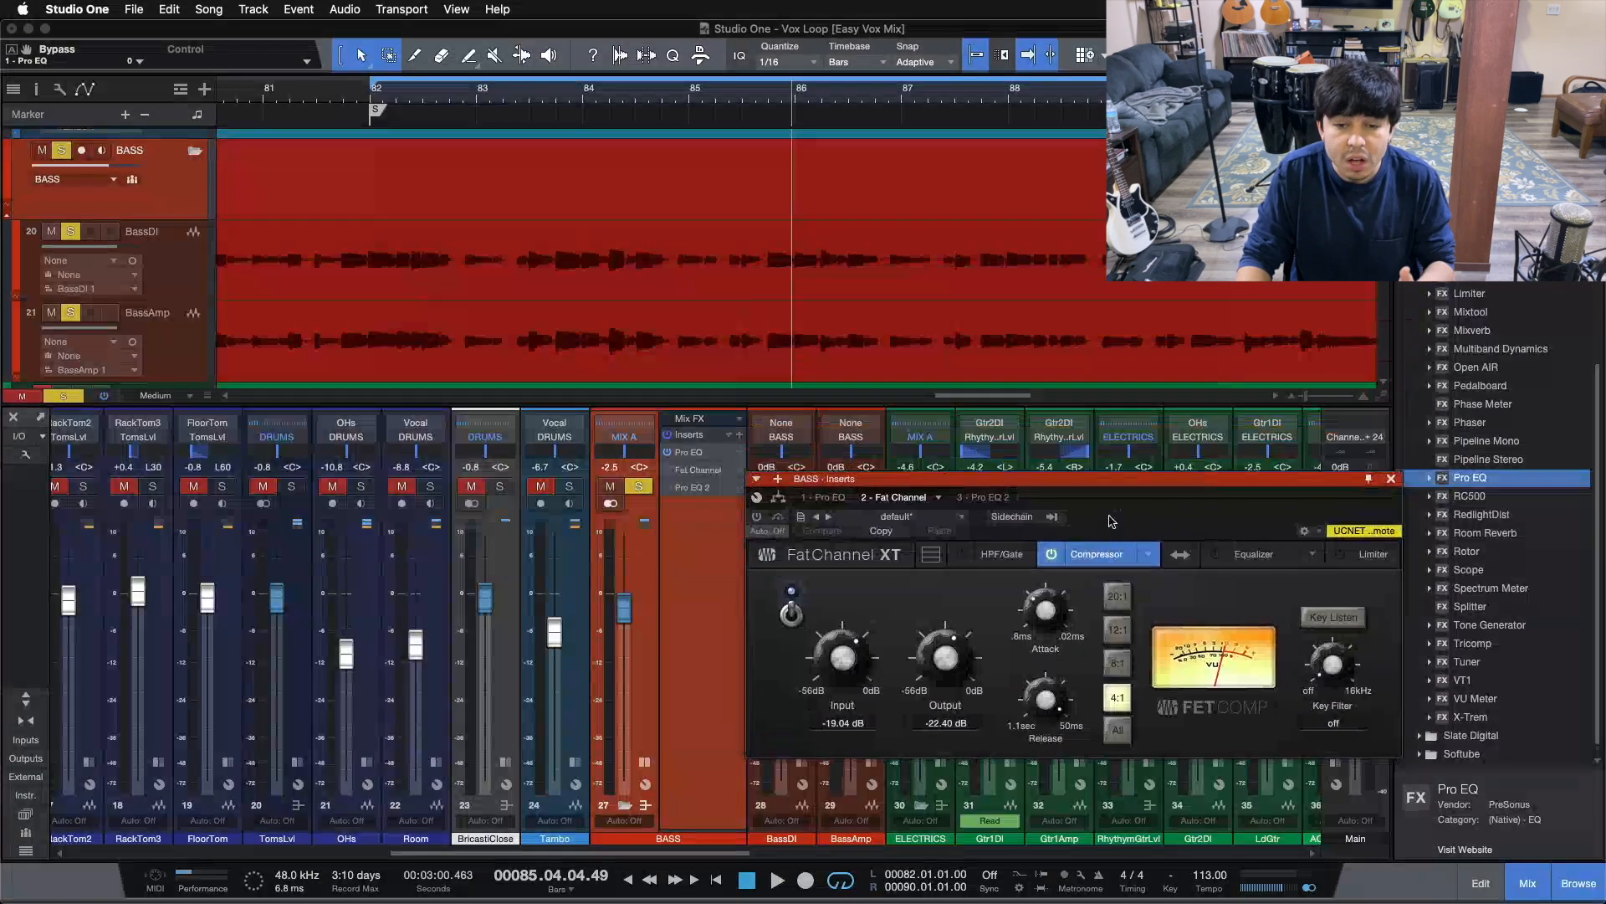
pyautogui.click(756, 516)
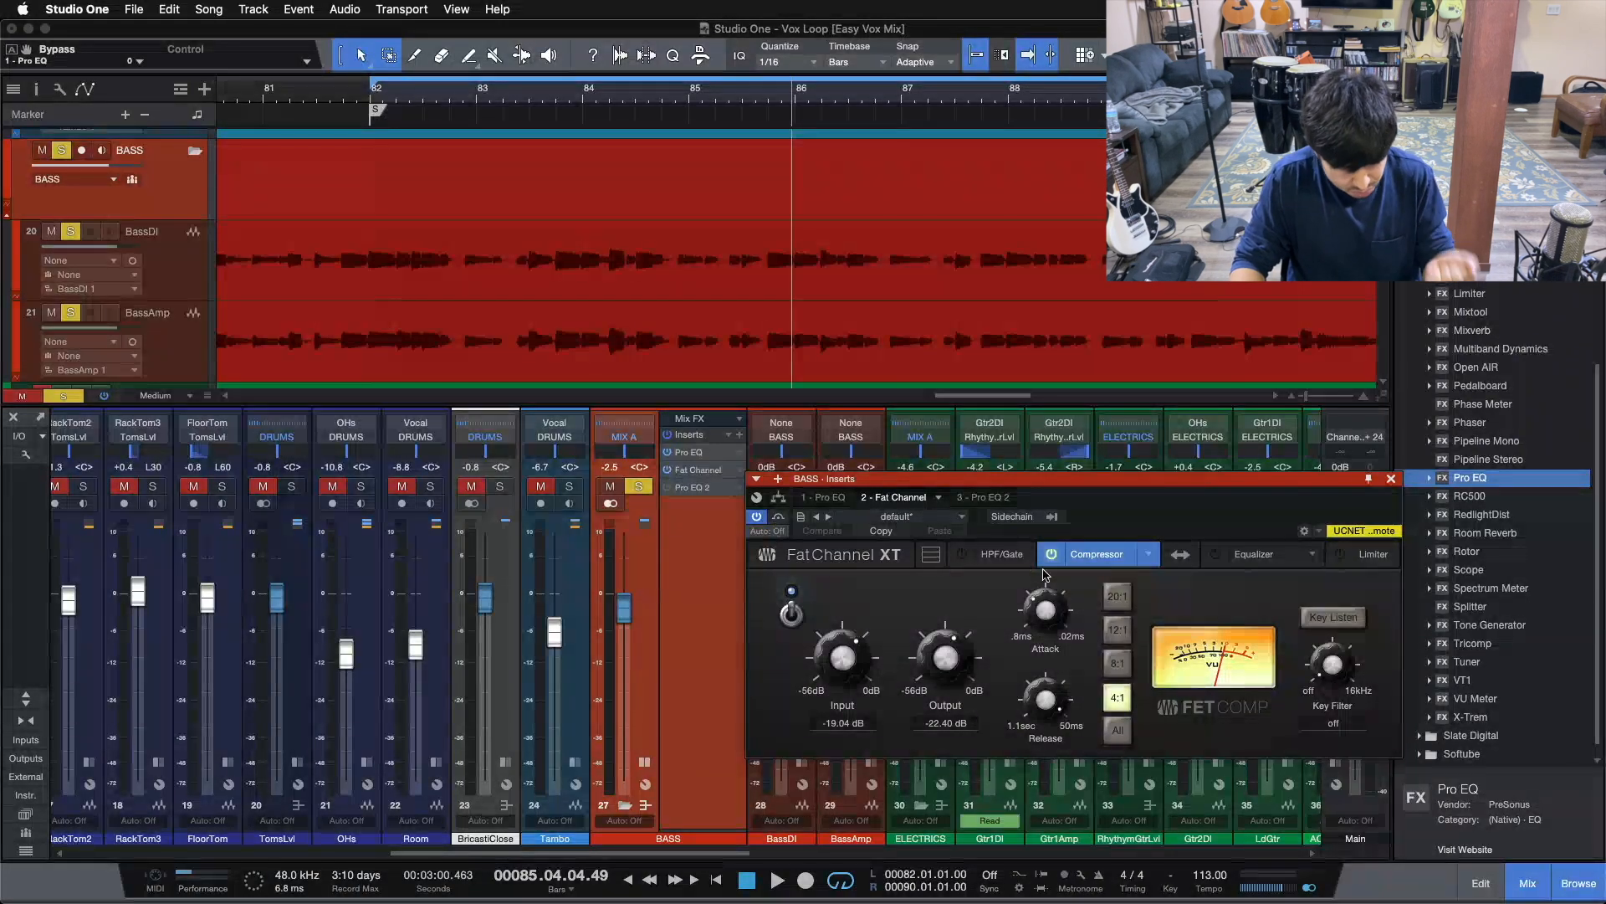
pyautogui.click(1035, 609)
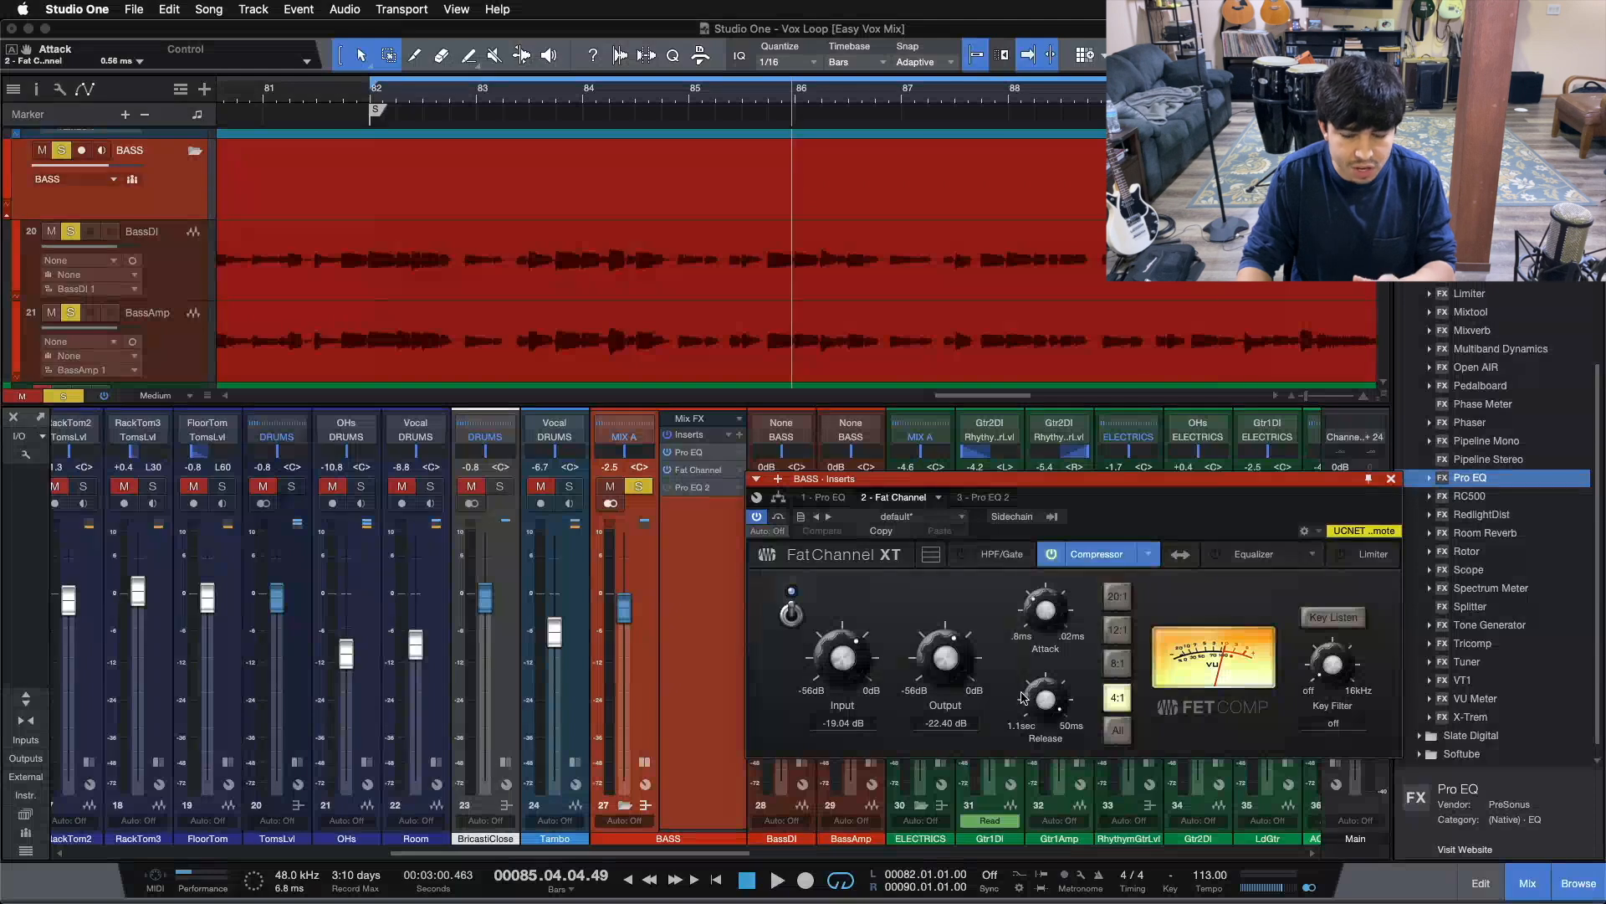
# Set the Fat Channel compressor release to 50 ms, then stop playback back at bar 82
pyautogui.moveTo(1044, 697); pyautogui.dragTo(1042, 657)
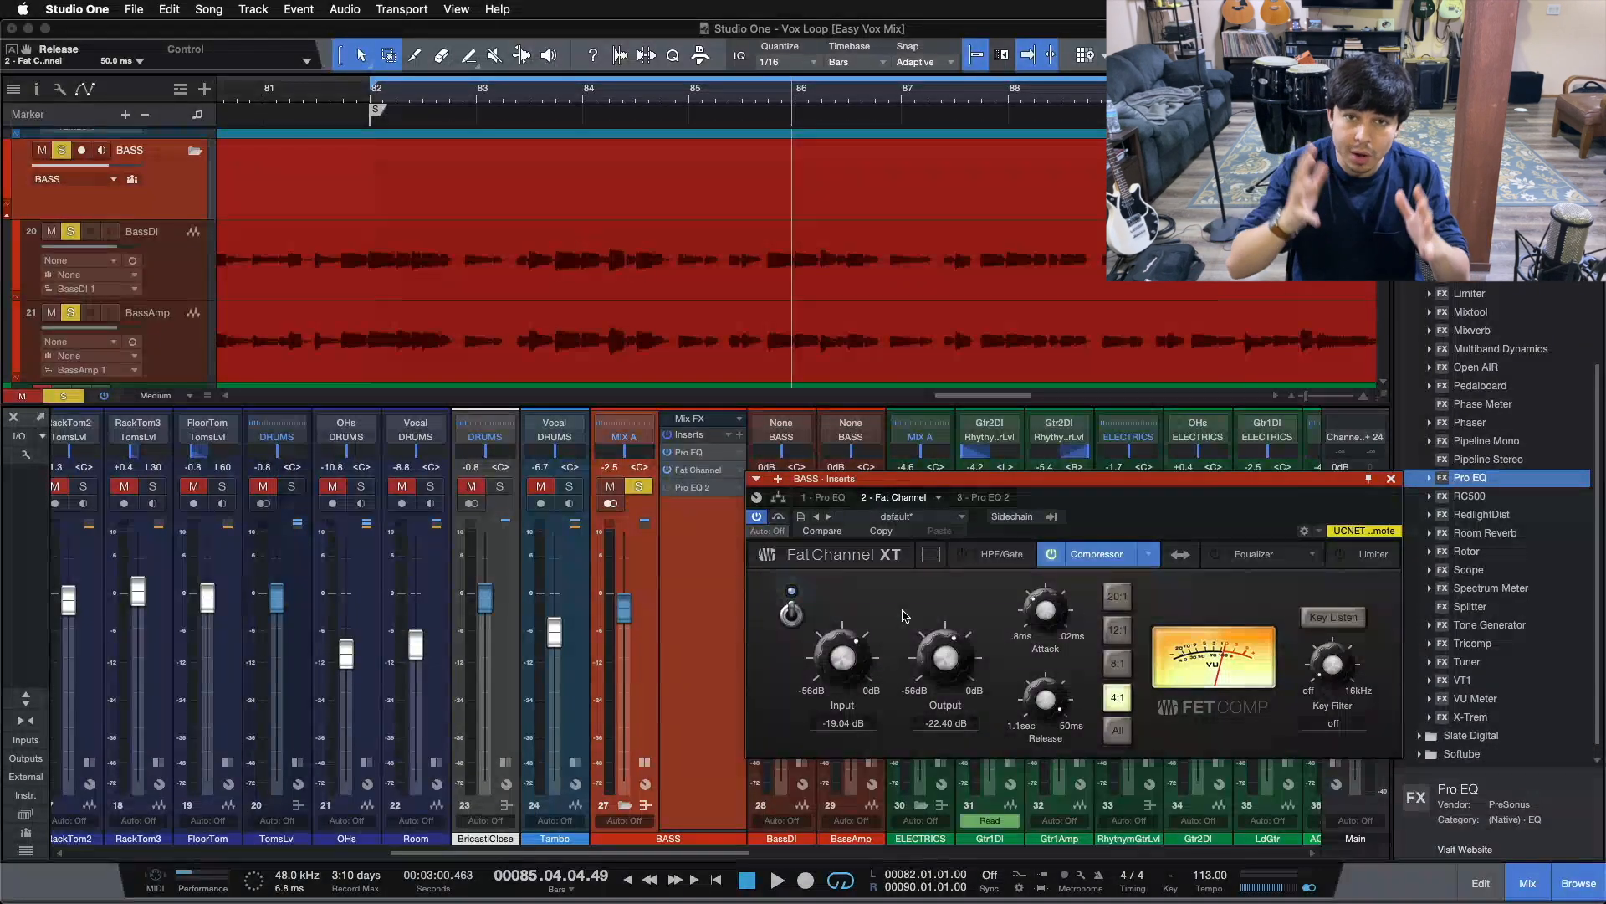
pyautogui.press('space')
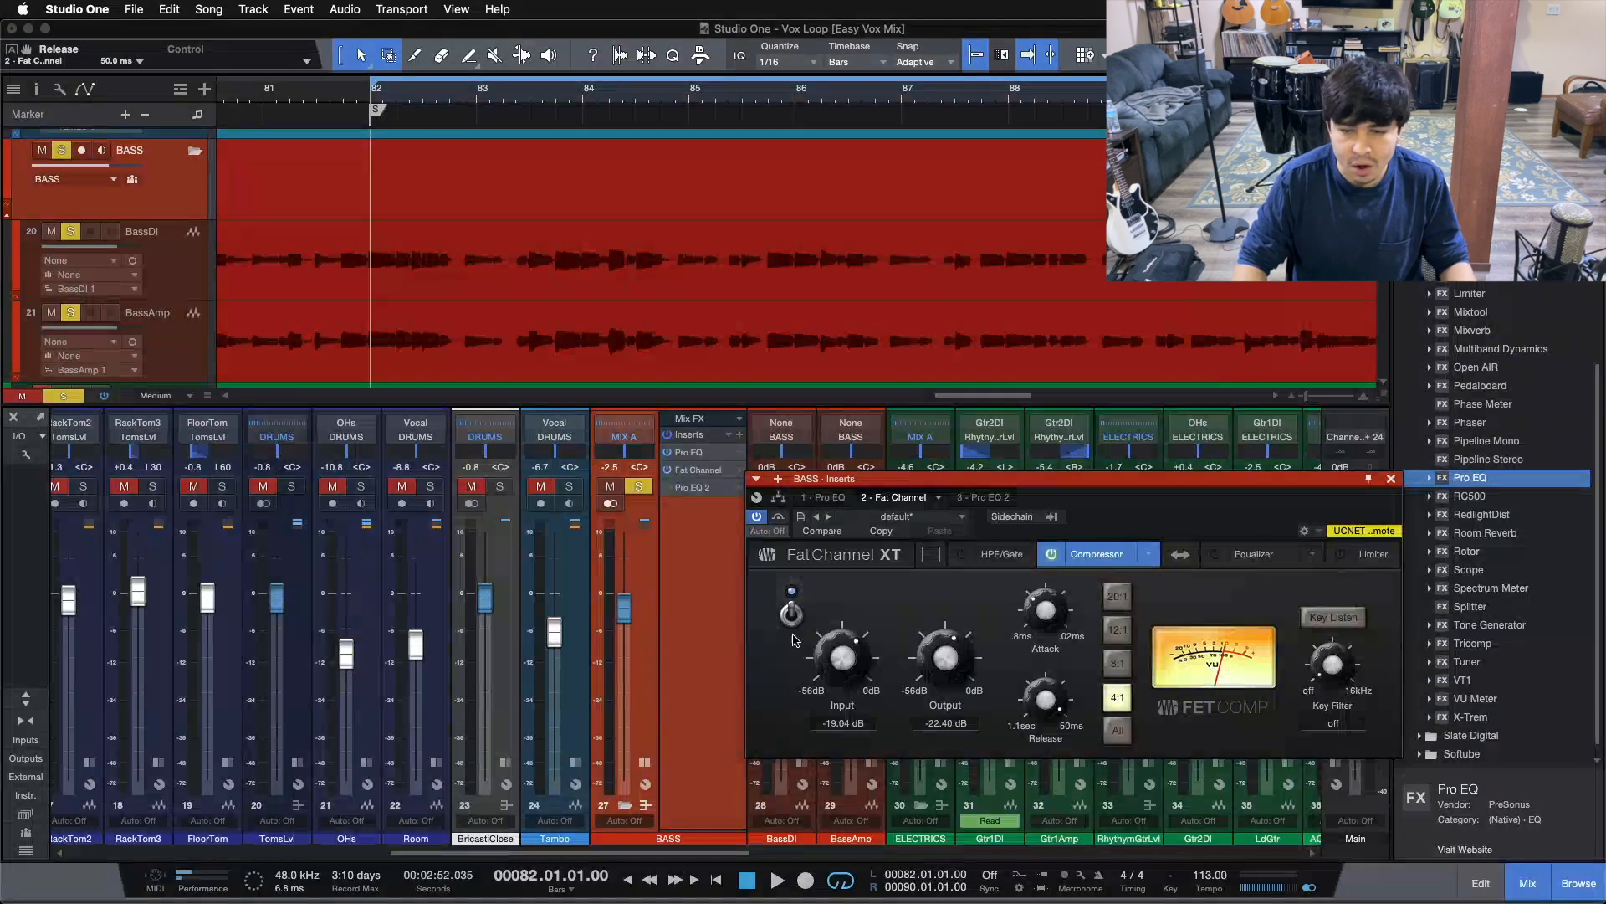
# During playback, switch the Fat Channel compressor off and on three times, leaving it on
pyautogui.moveTo(1176, 510); pyautogui.dragTo(1185, 466)
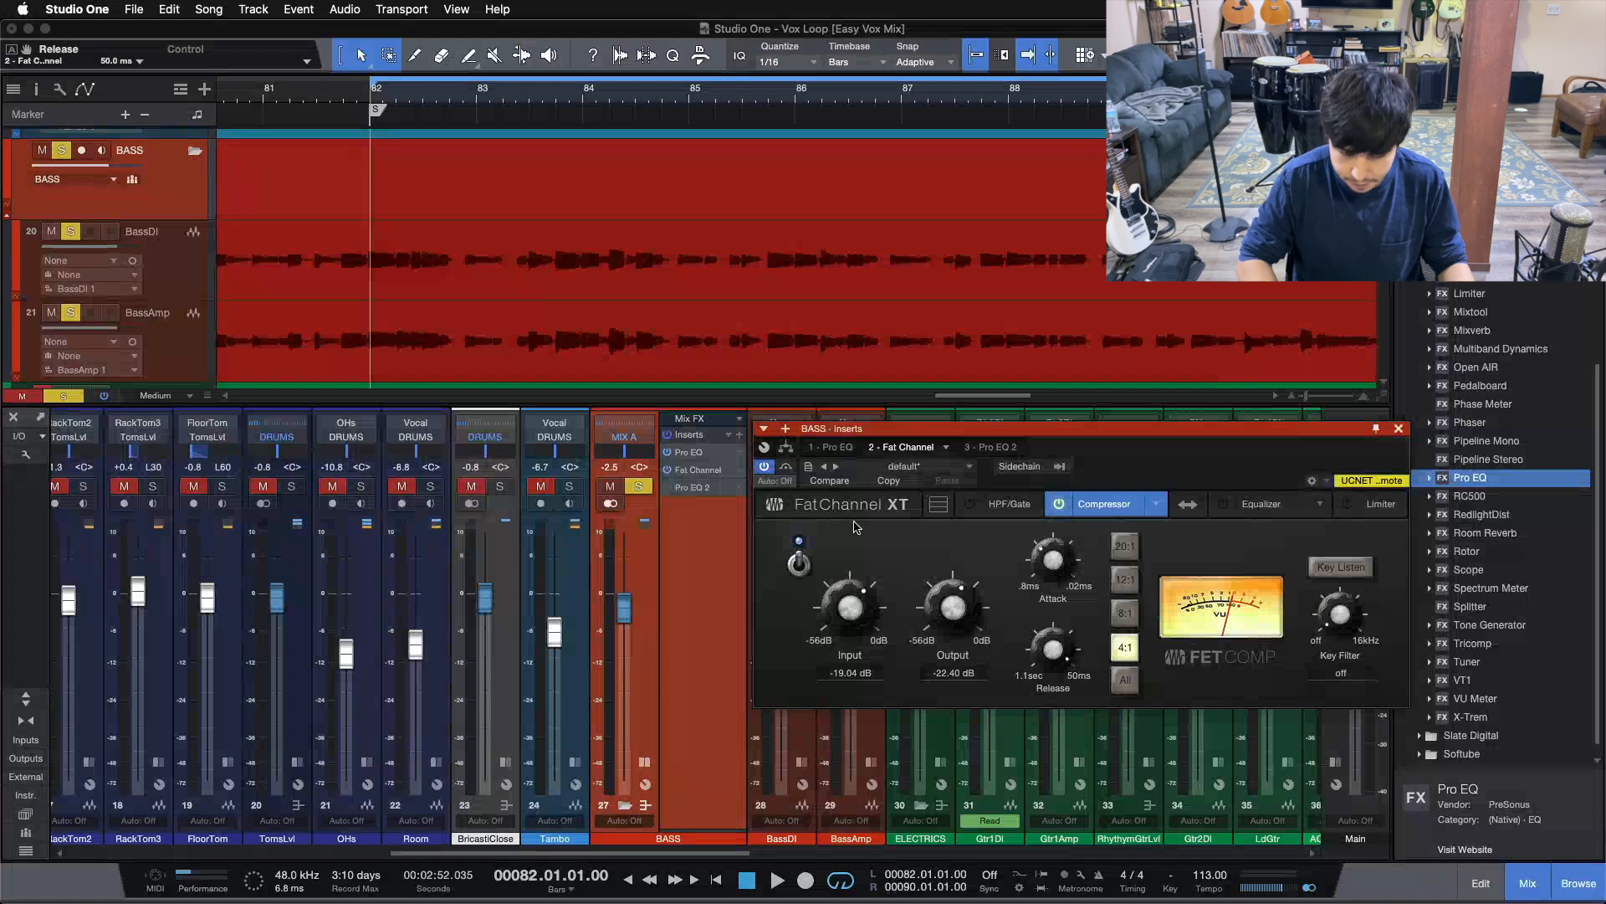
pyautogui.click(800, 565)
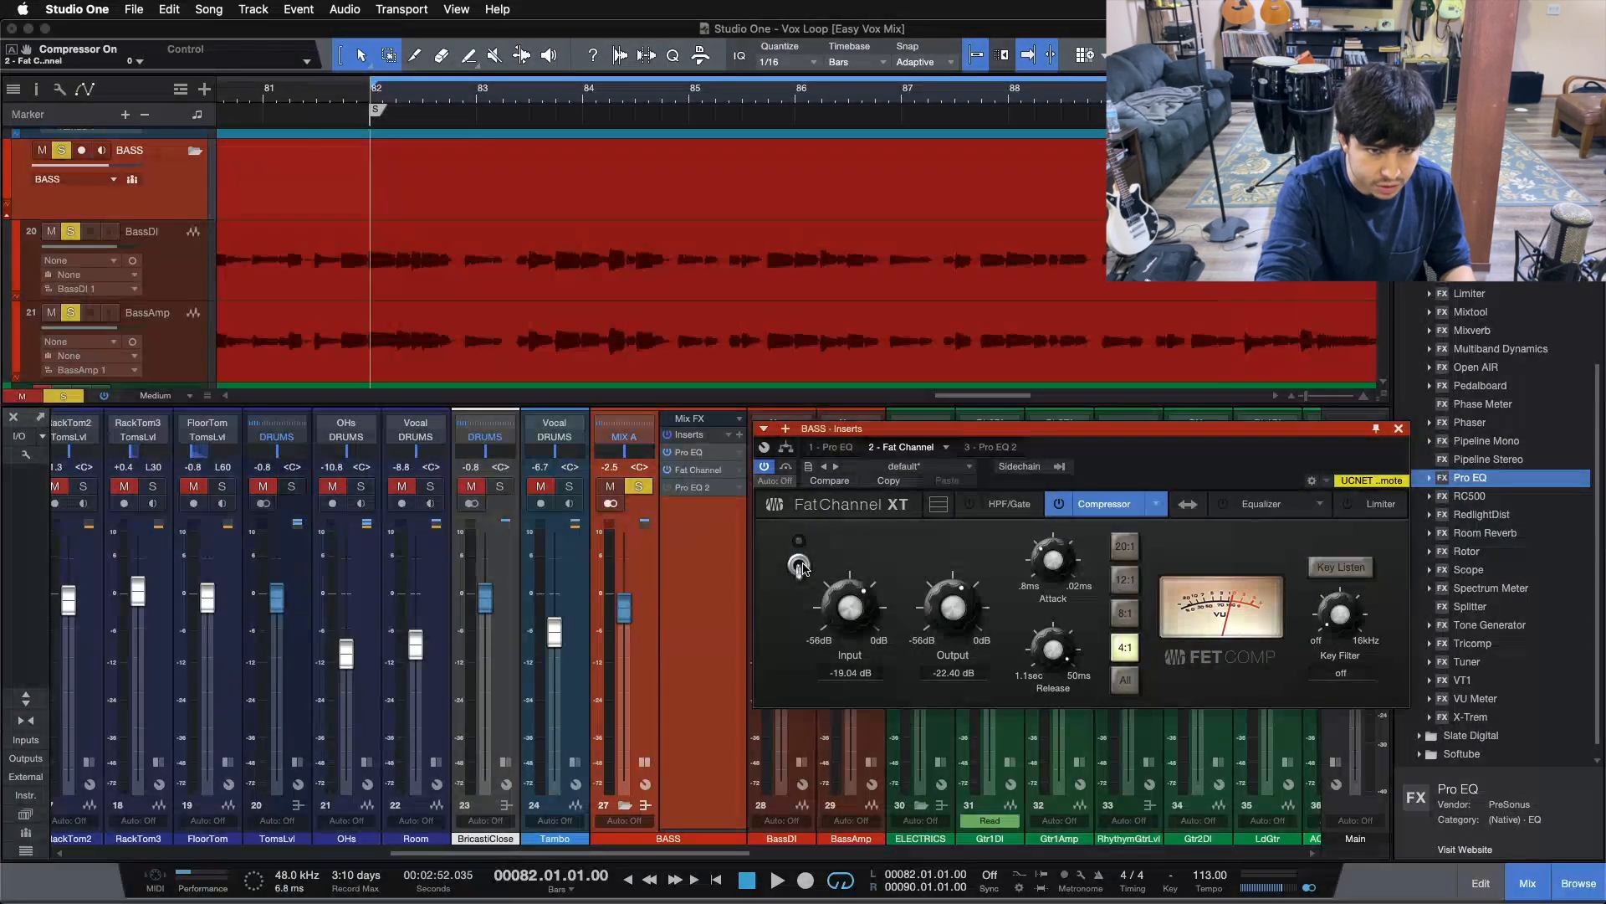
pyautogui.press('space')
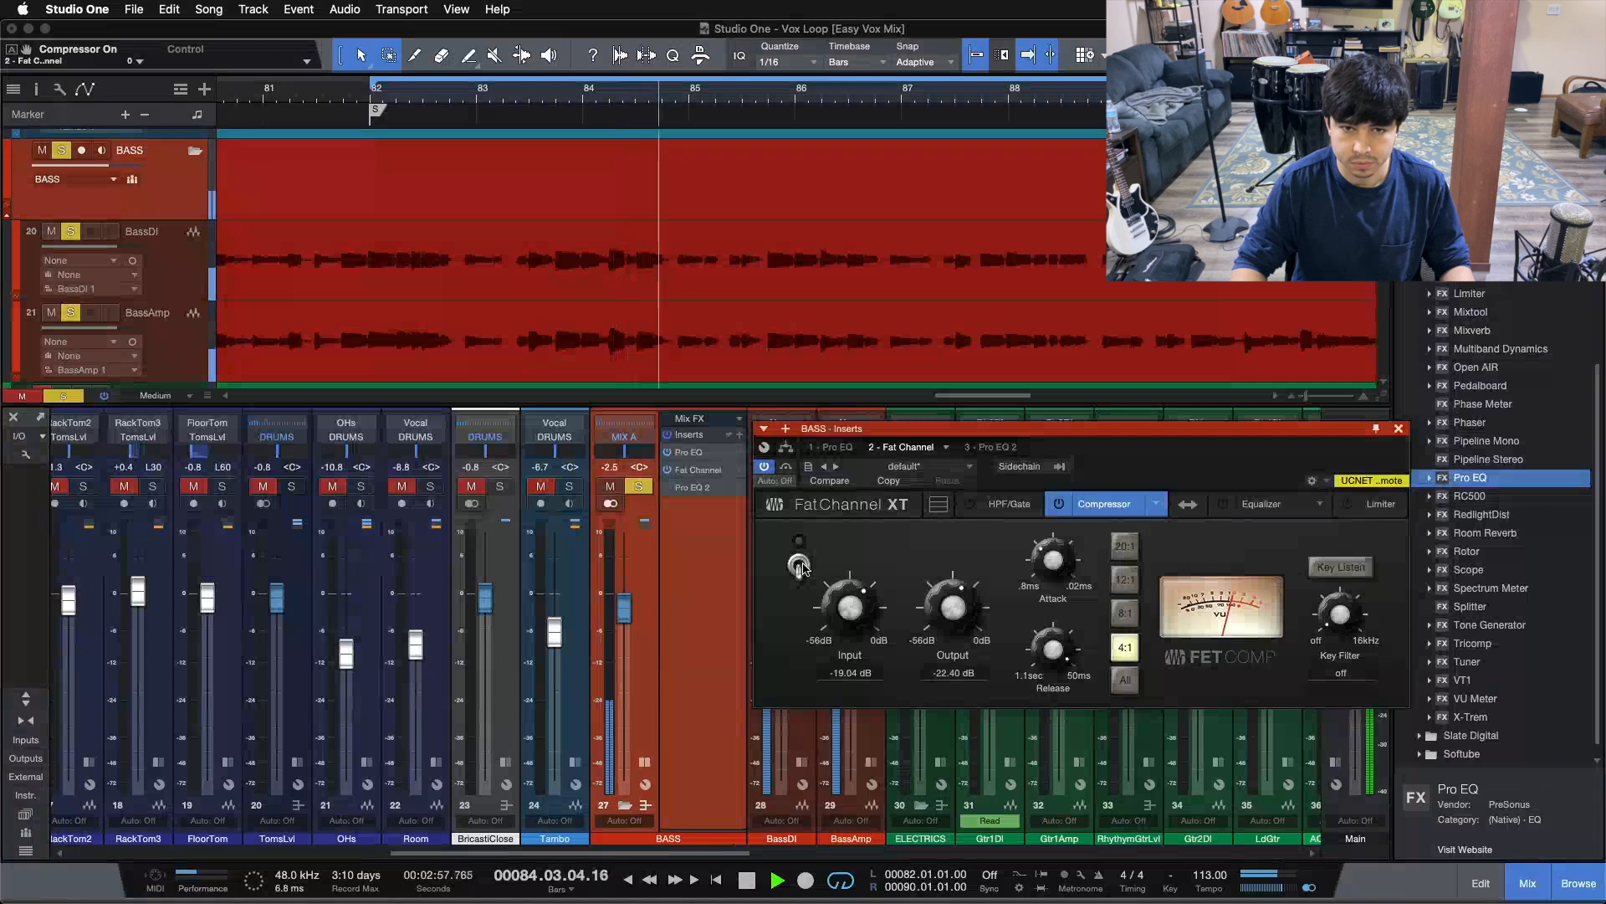
pyautogui.click(800, 565)
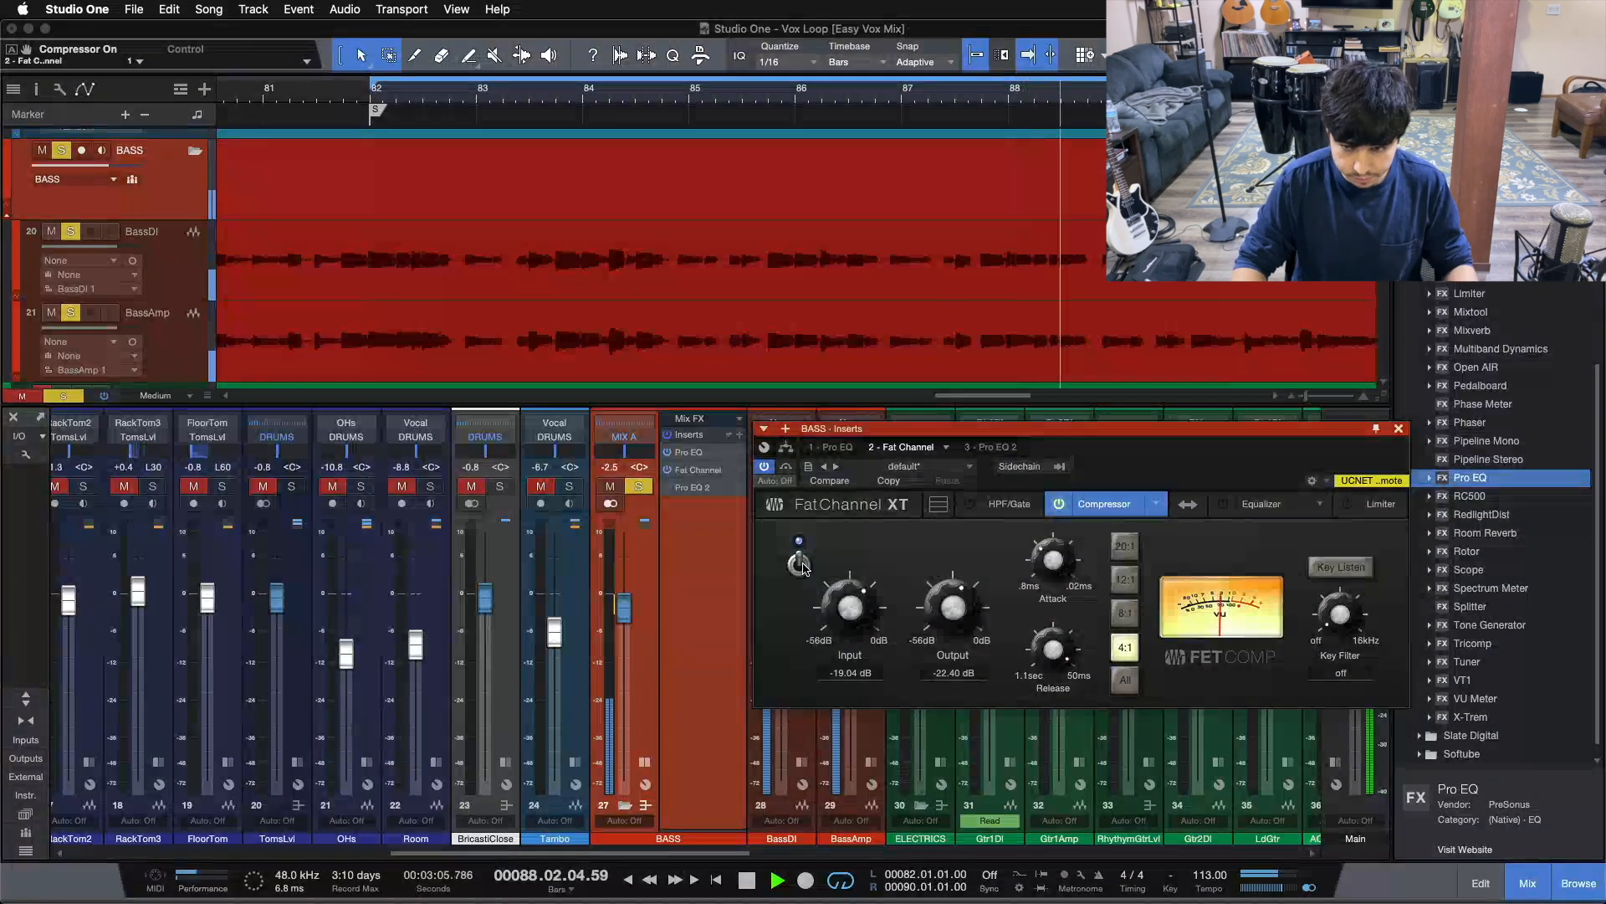
pyautogui.click(800, 565)
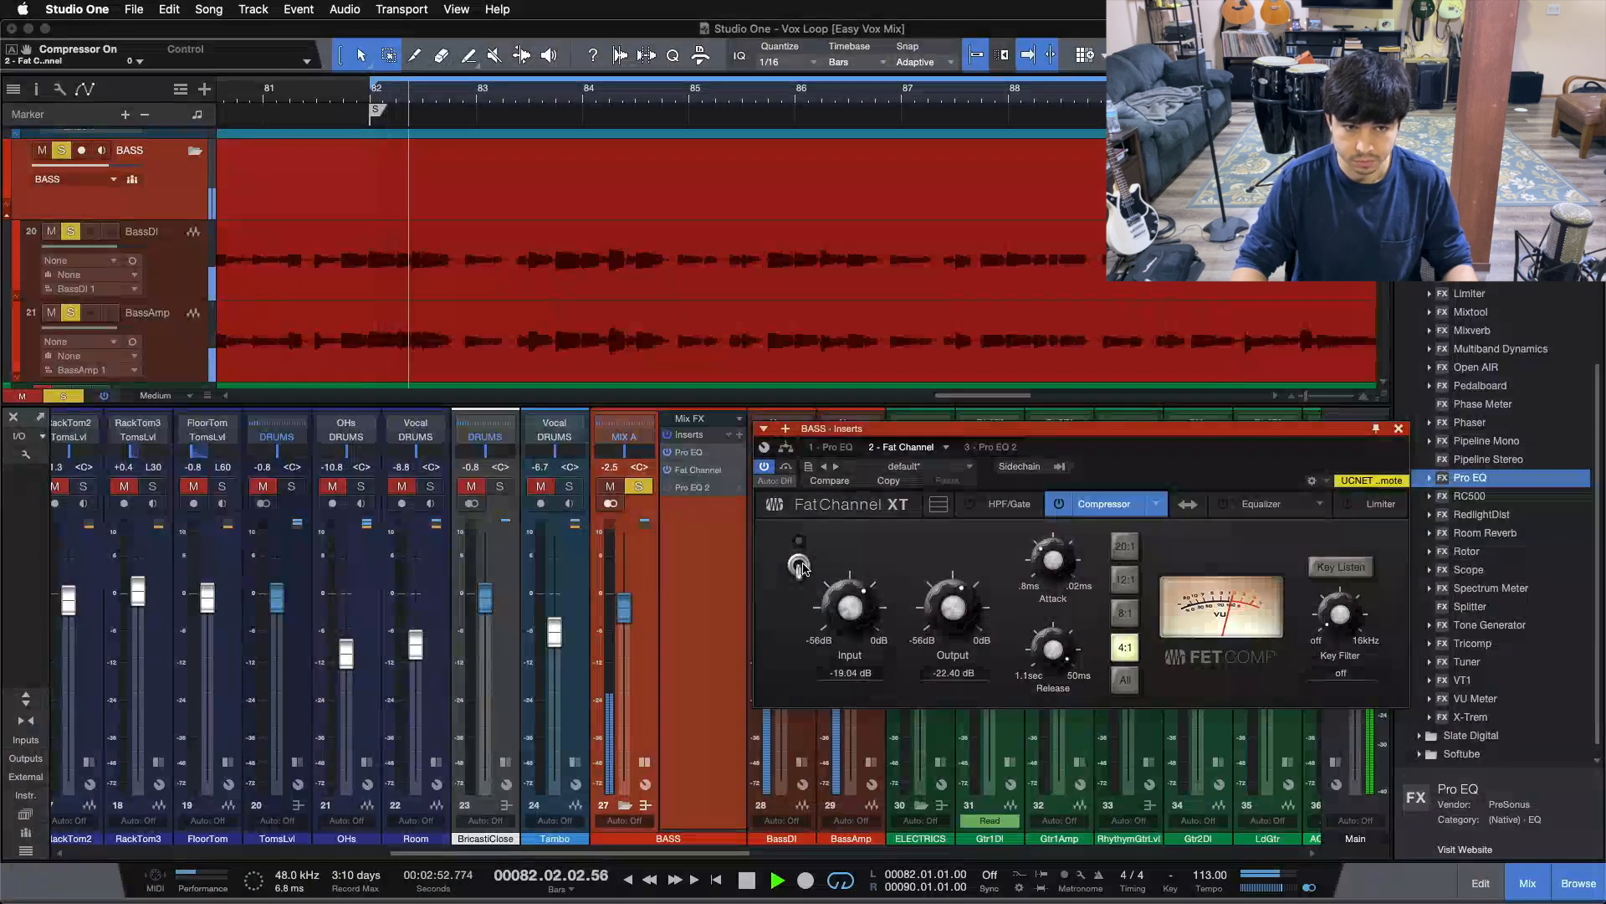
pyautogui.click(800, 565)
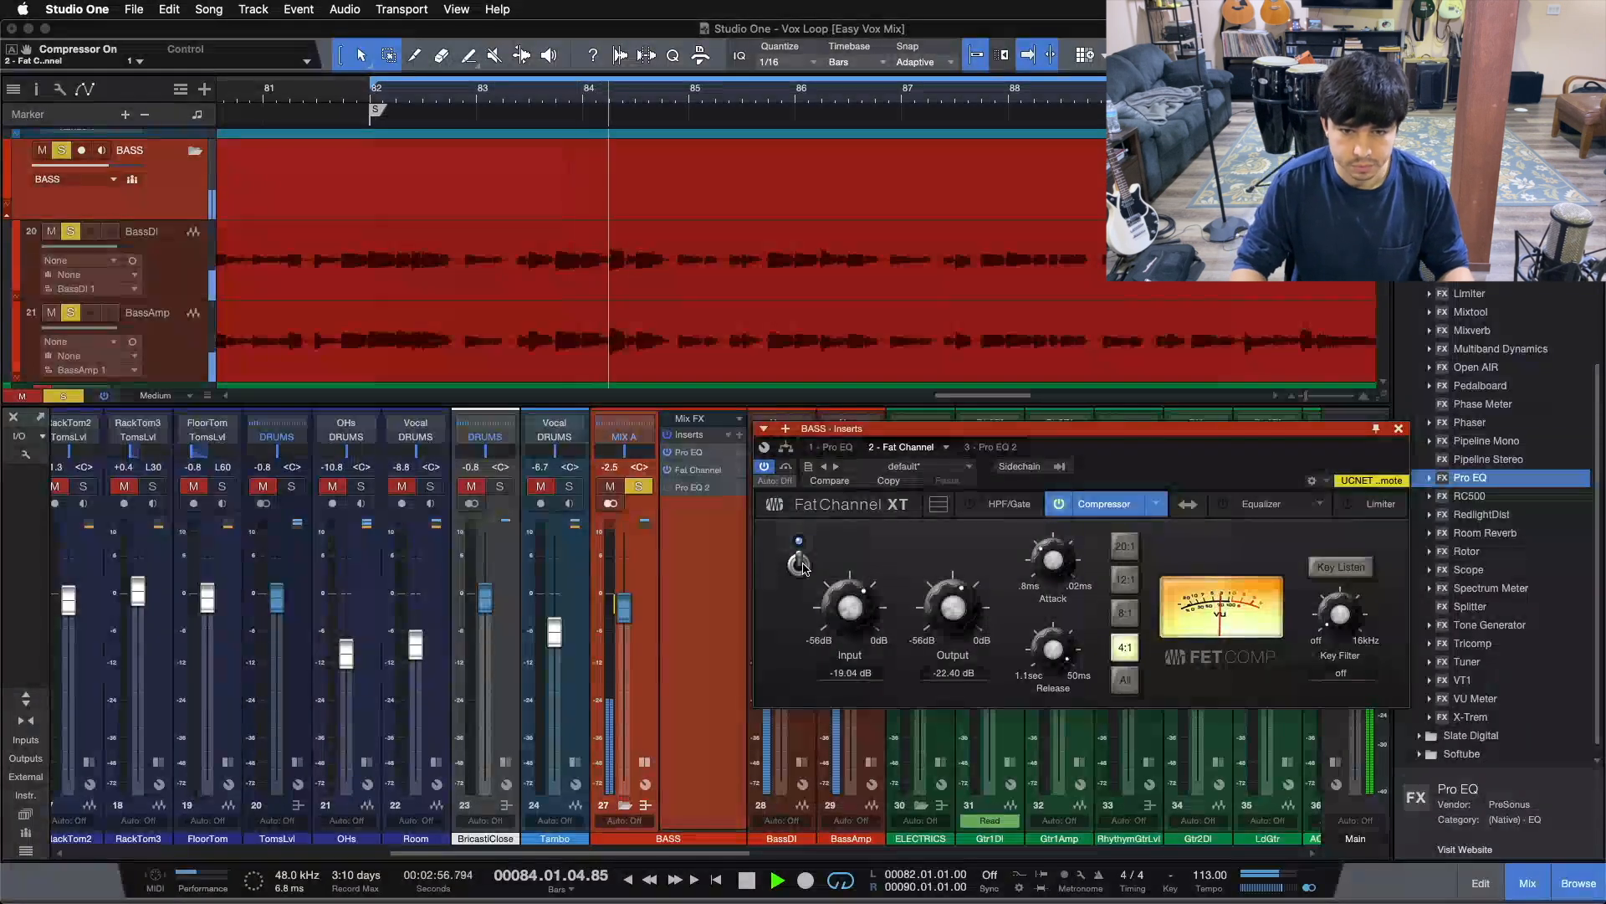
pyautogui.click(800, 565)
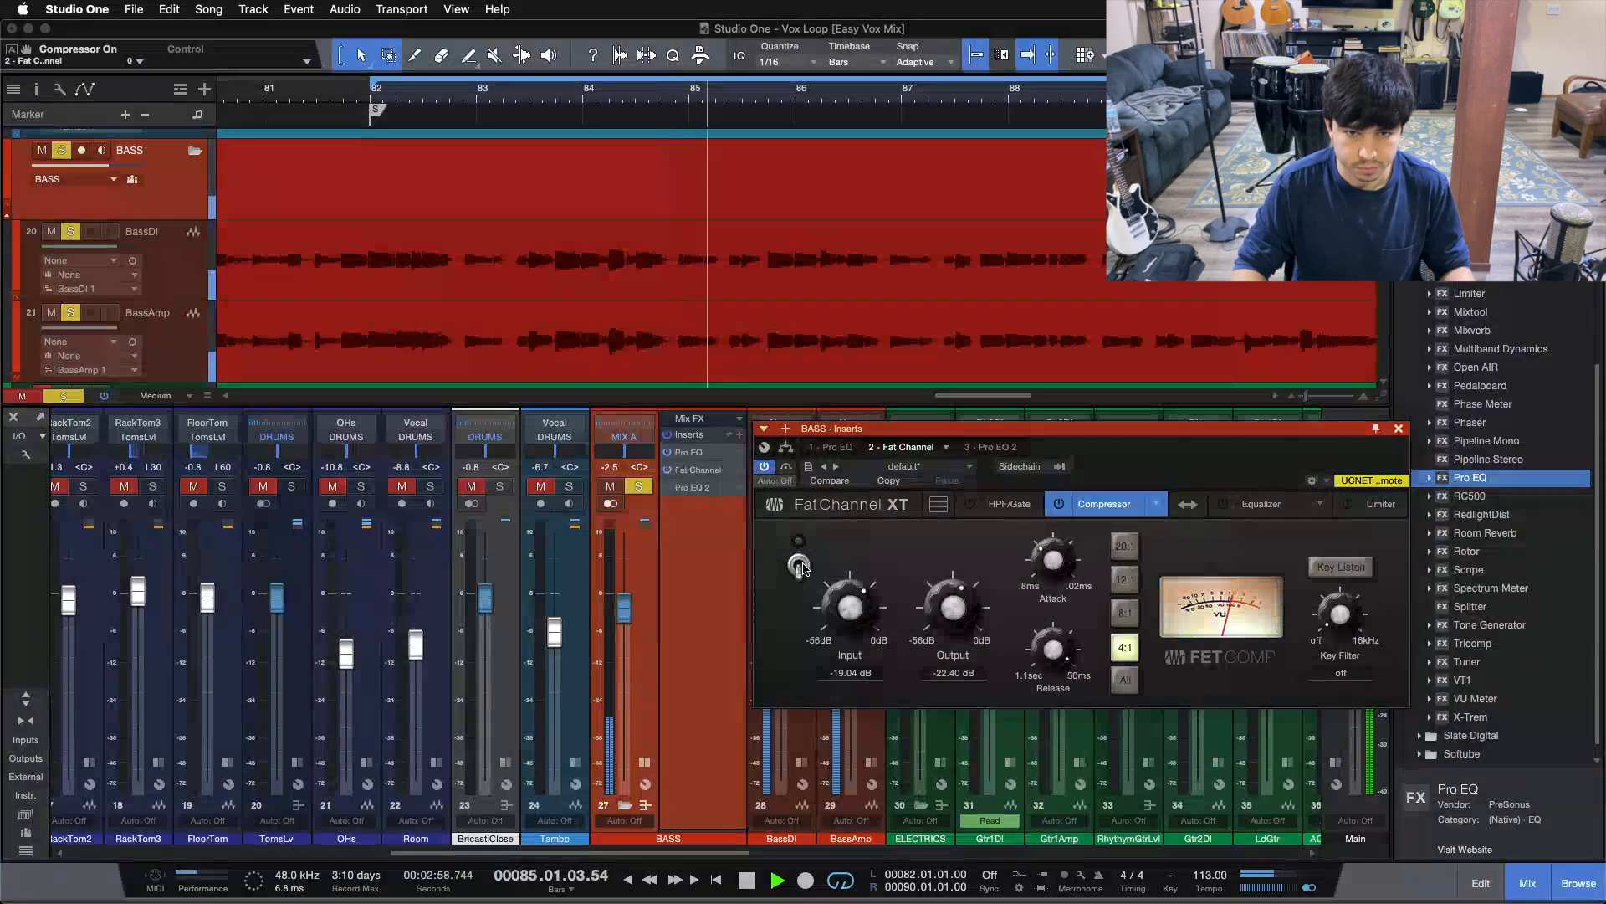
pyautogui.click(800, 565)
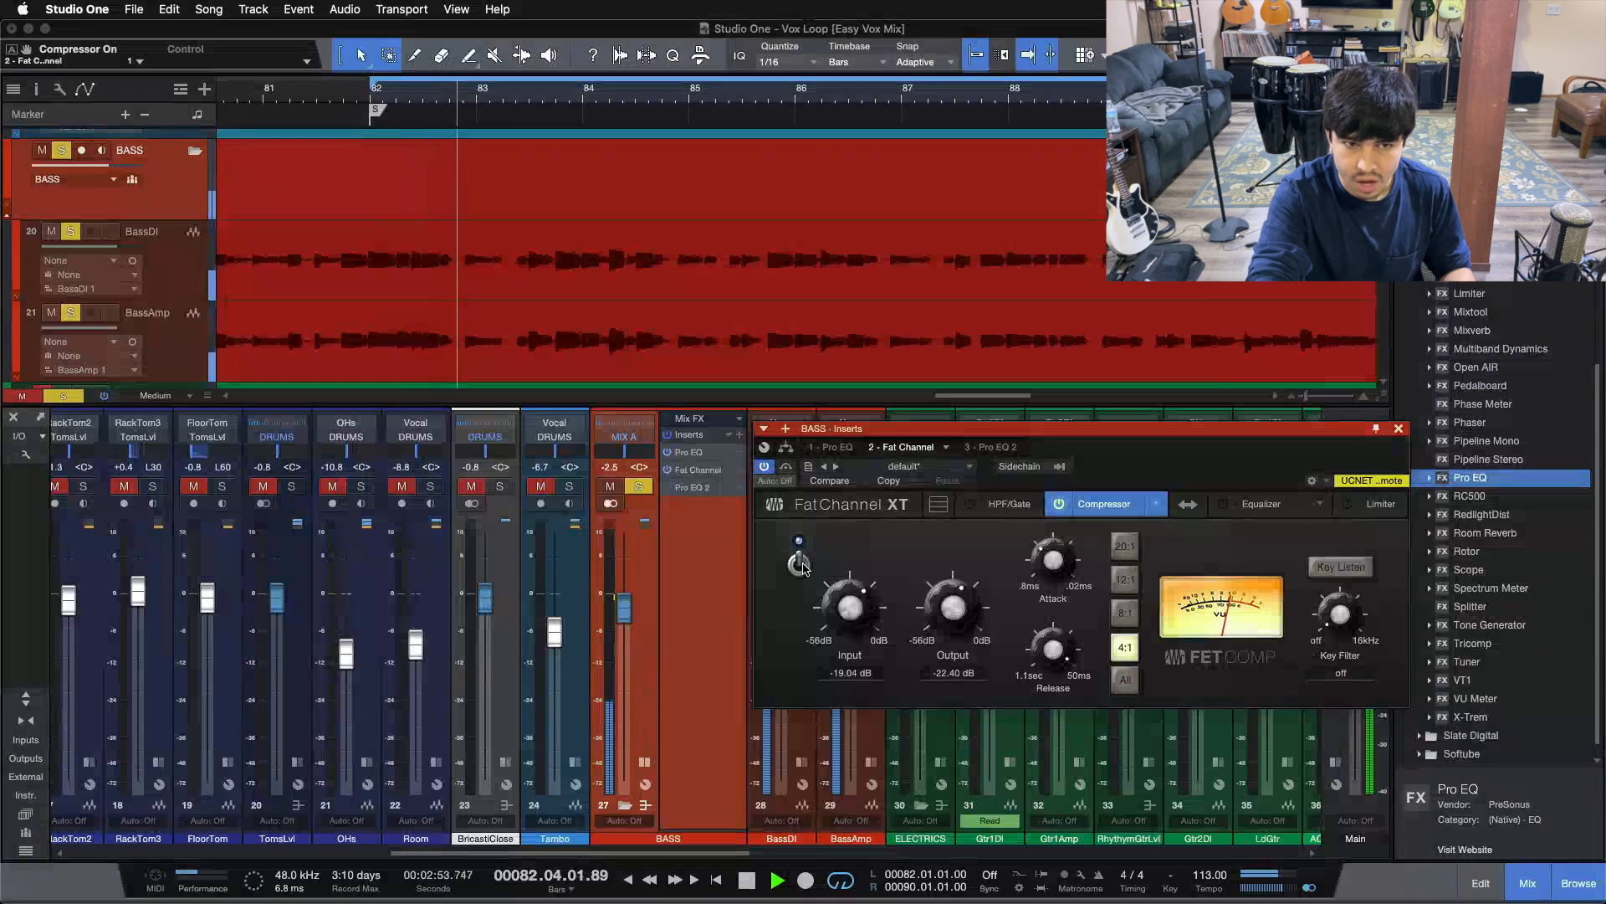
# Stop playback, switch the bass compressor off, and restart playback from bar 82
pyautogui.press('space')
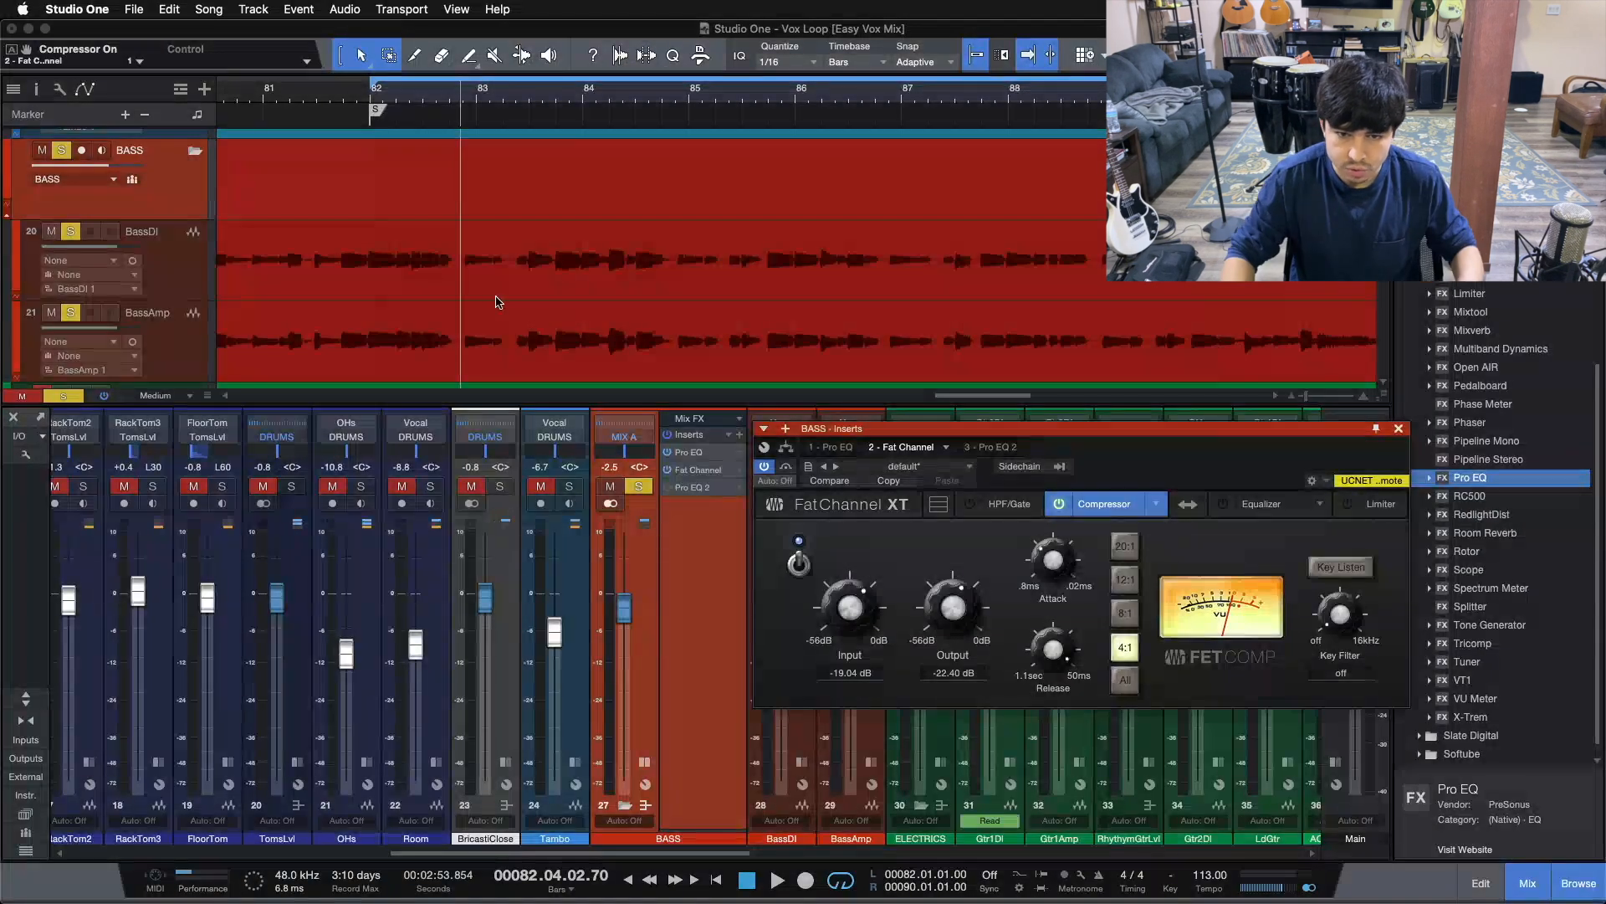
pyautogui.click(799, 563)
pyautogui.press('space')
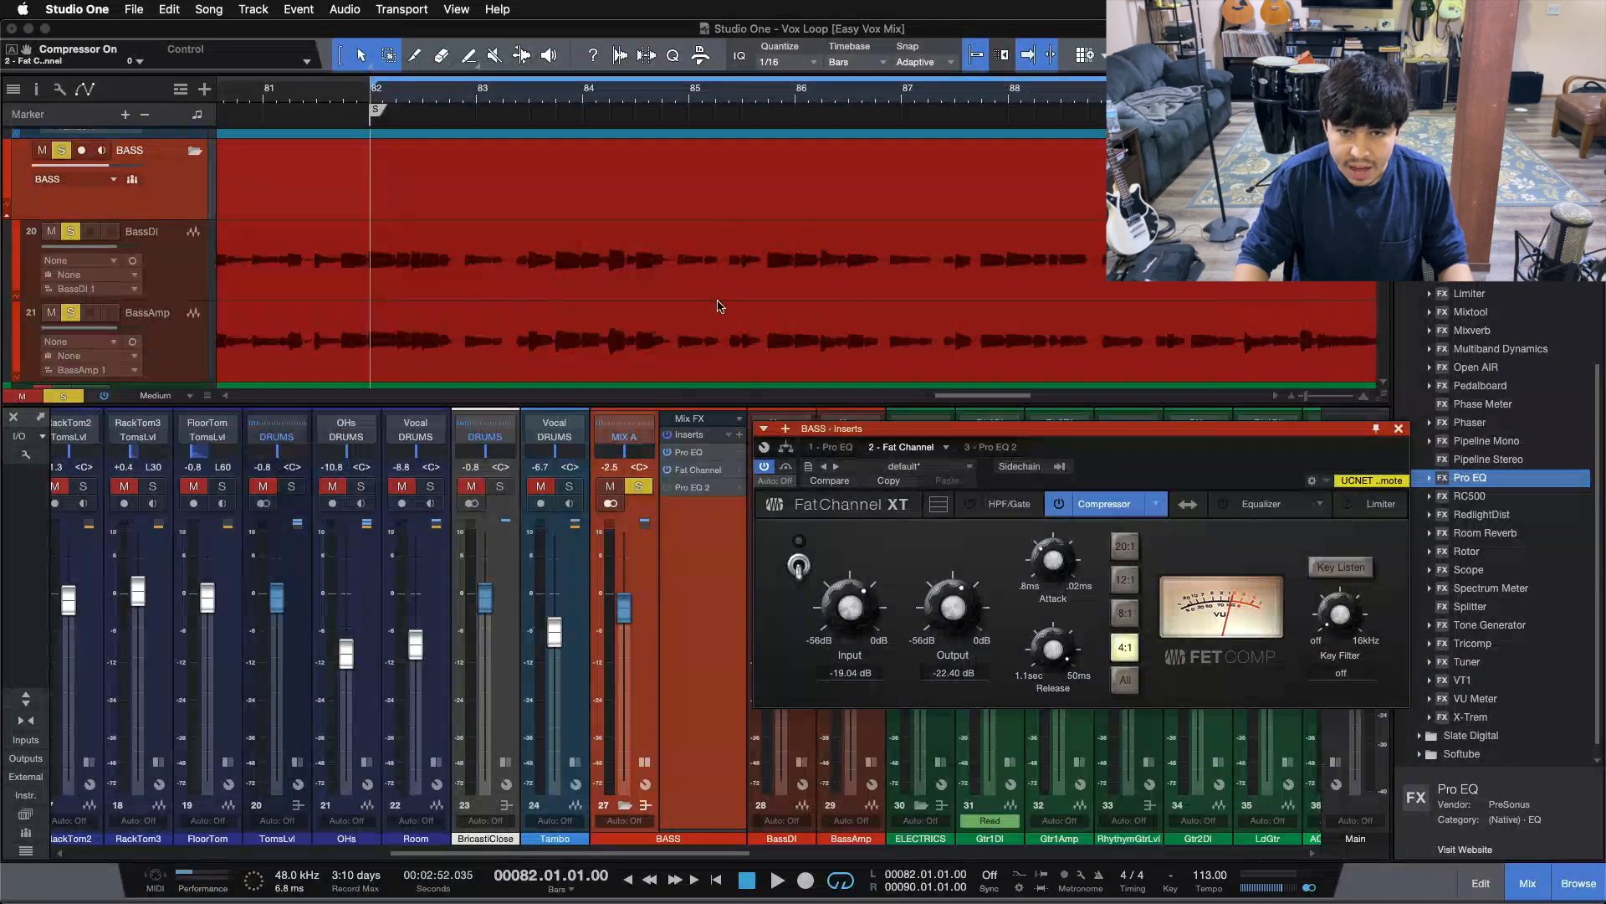
pyautogui.press('space')
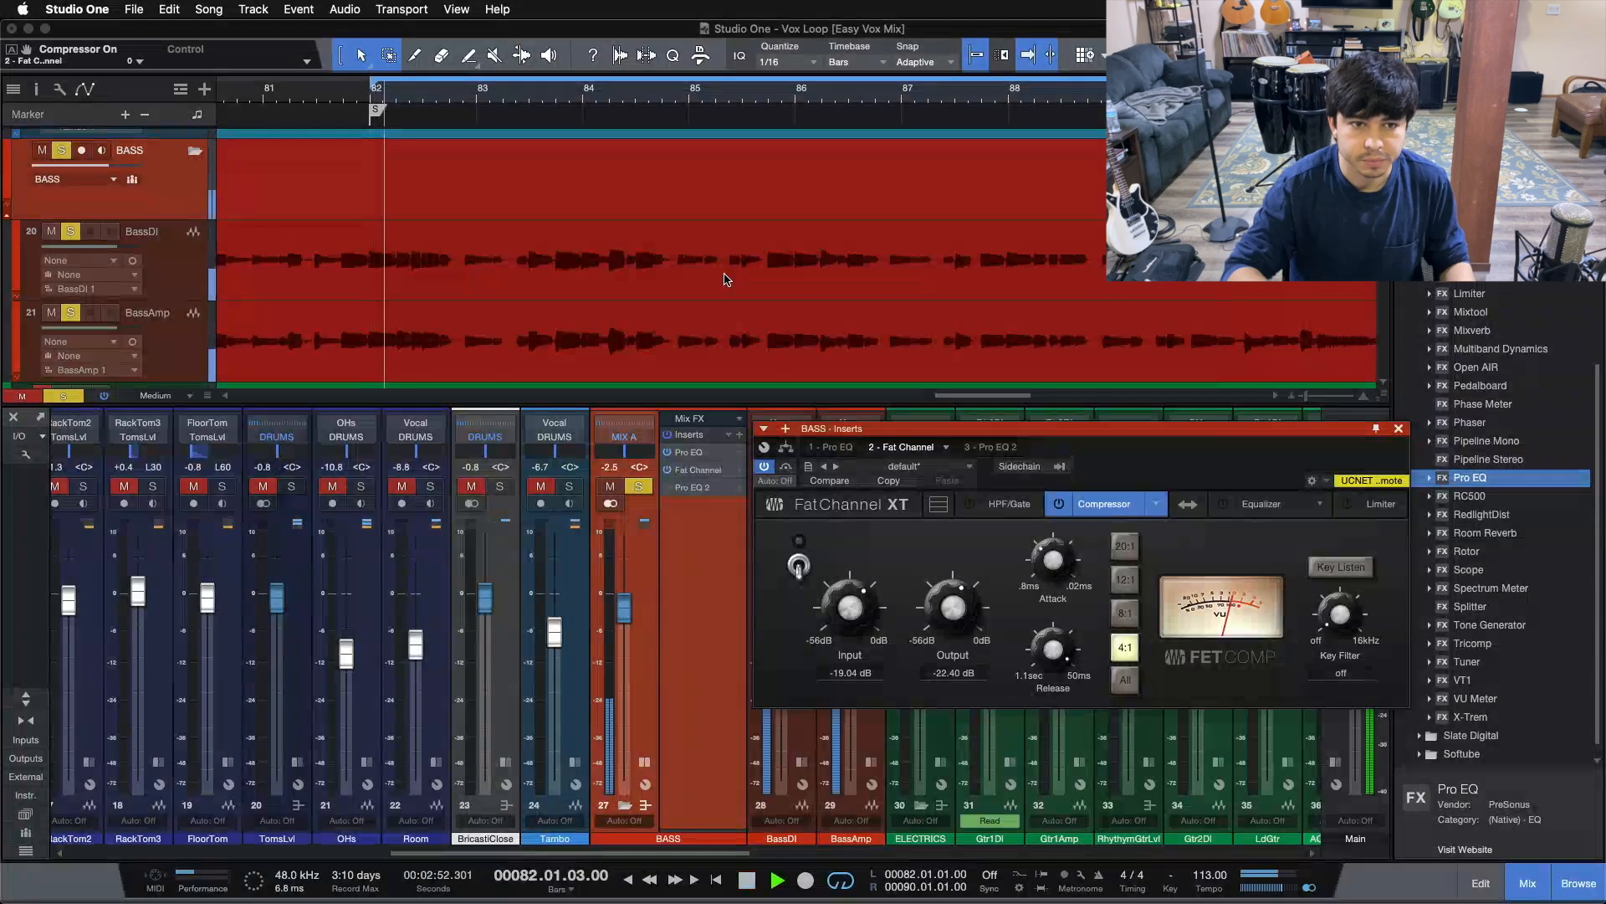
# Bypass and restore the whole Fat Channel, then toggle its compressor off and on repeatedly
pyautogui.click(791, 470)
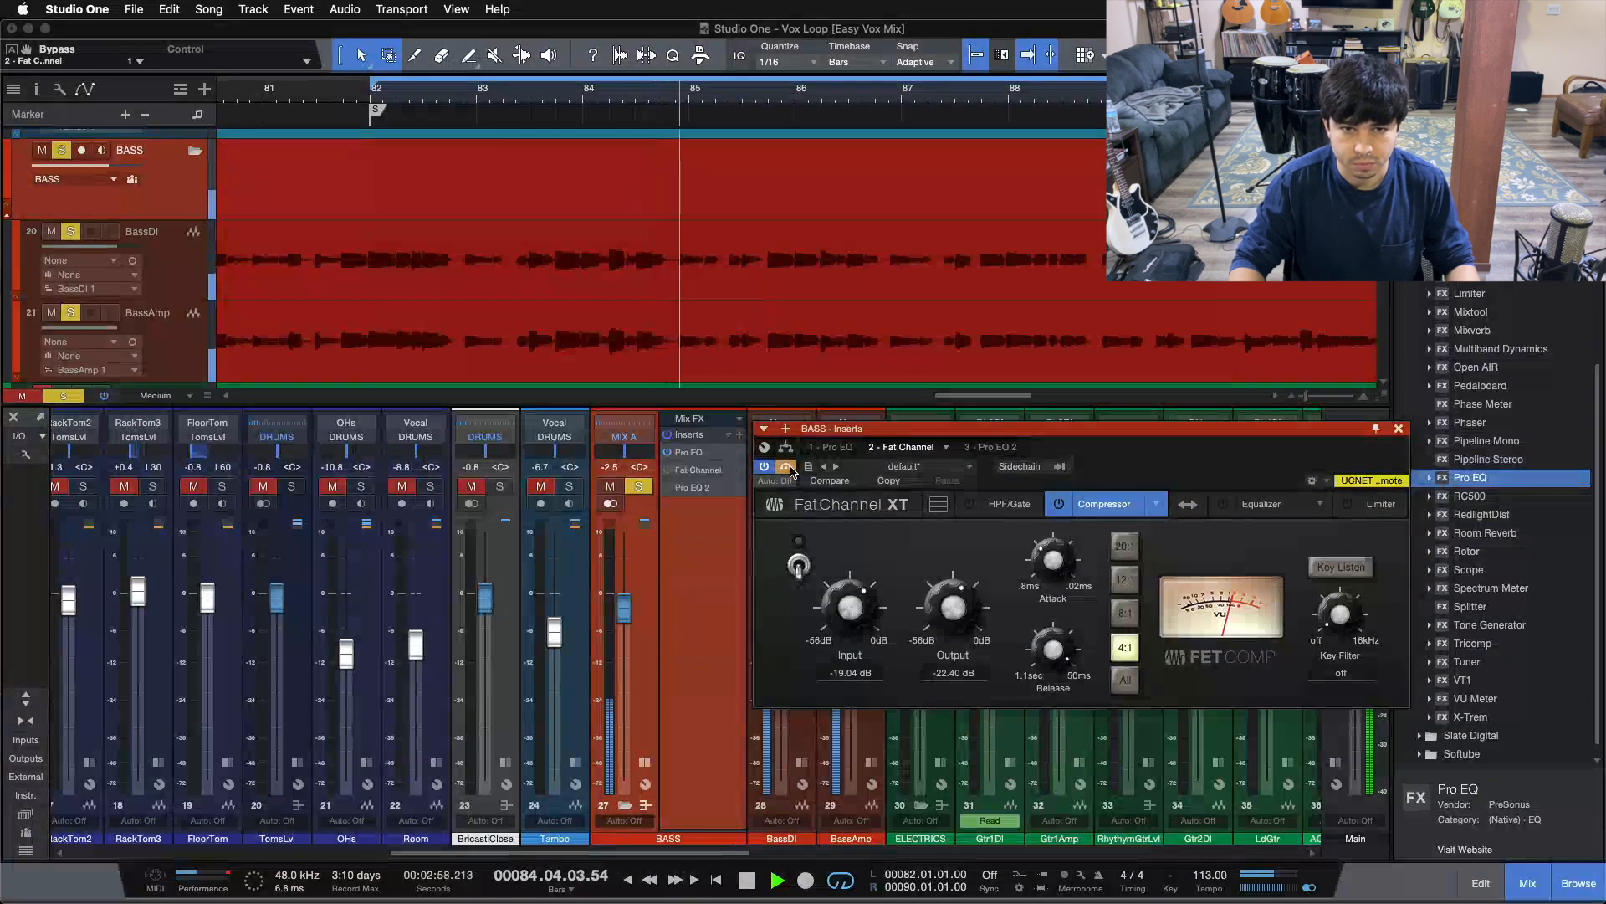
pyautogui.click(788, 467)
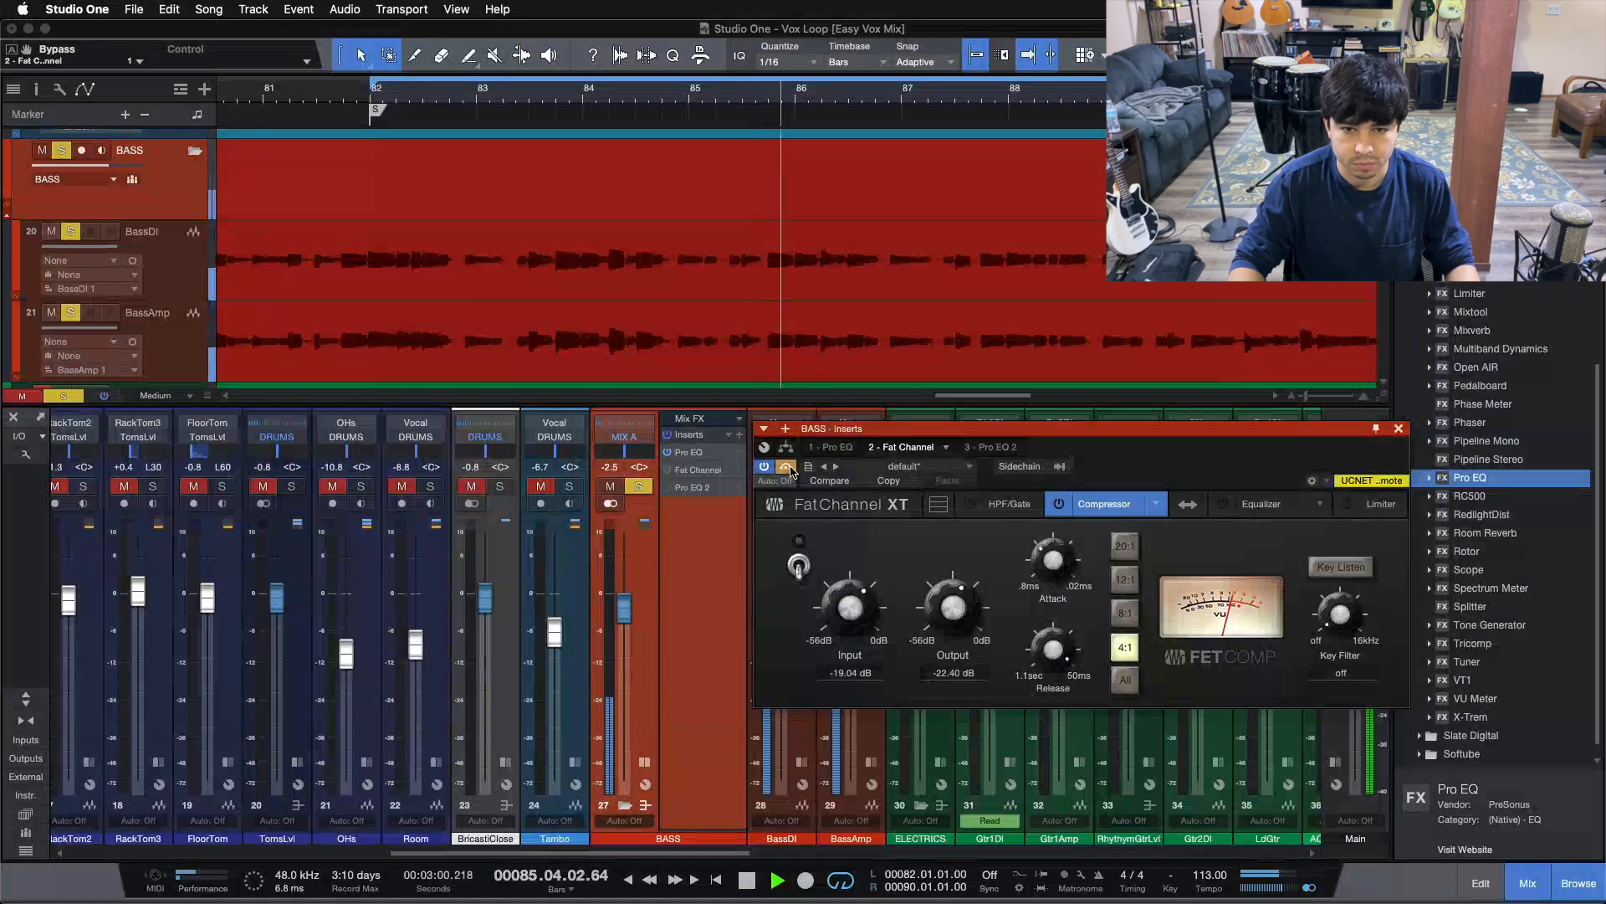
pyautogui.click(799, 567)
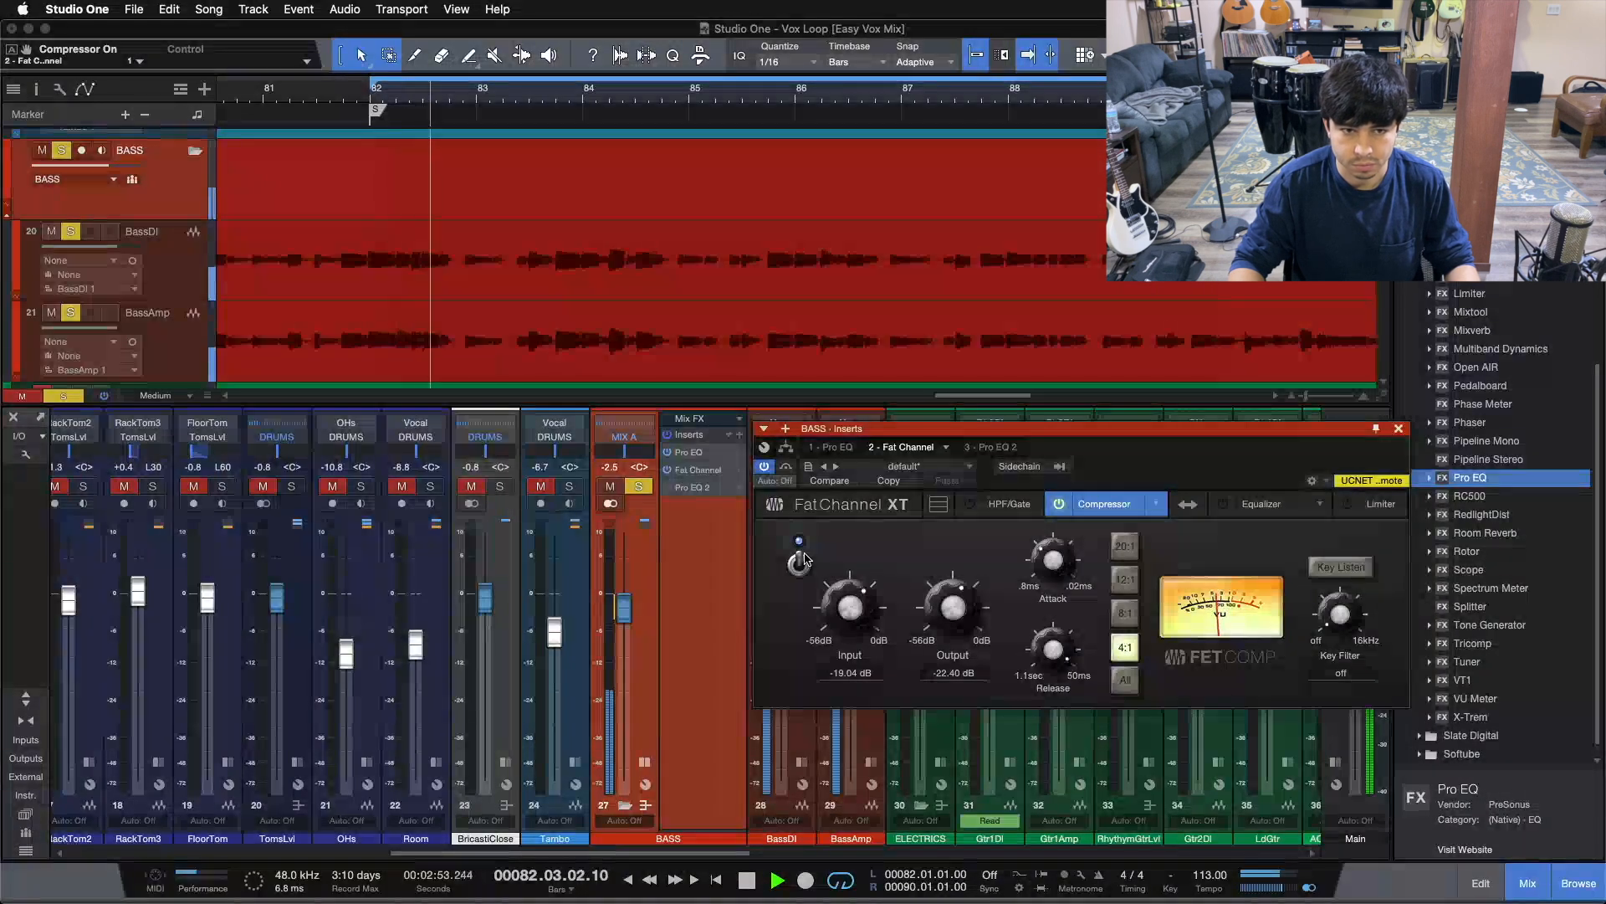
pyautogui.click(801, 561)
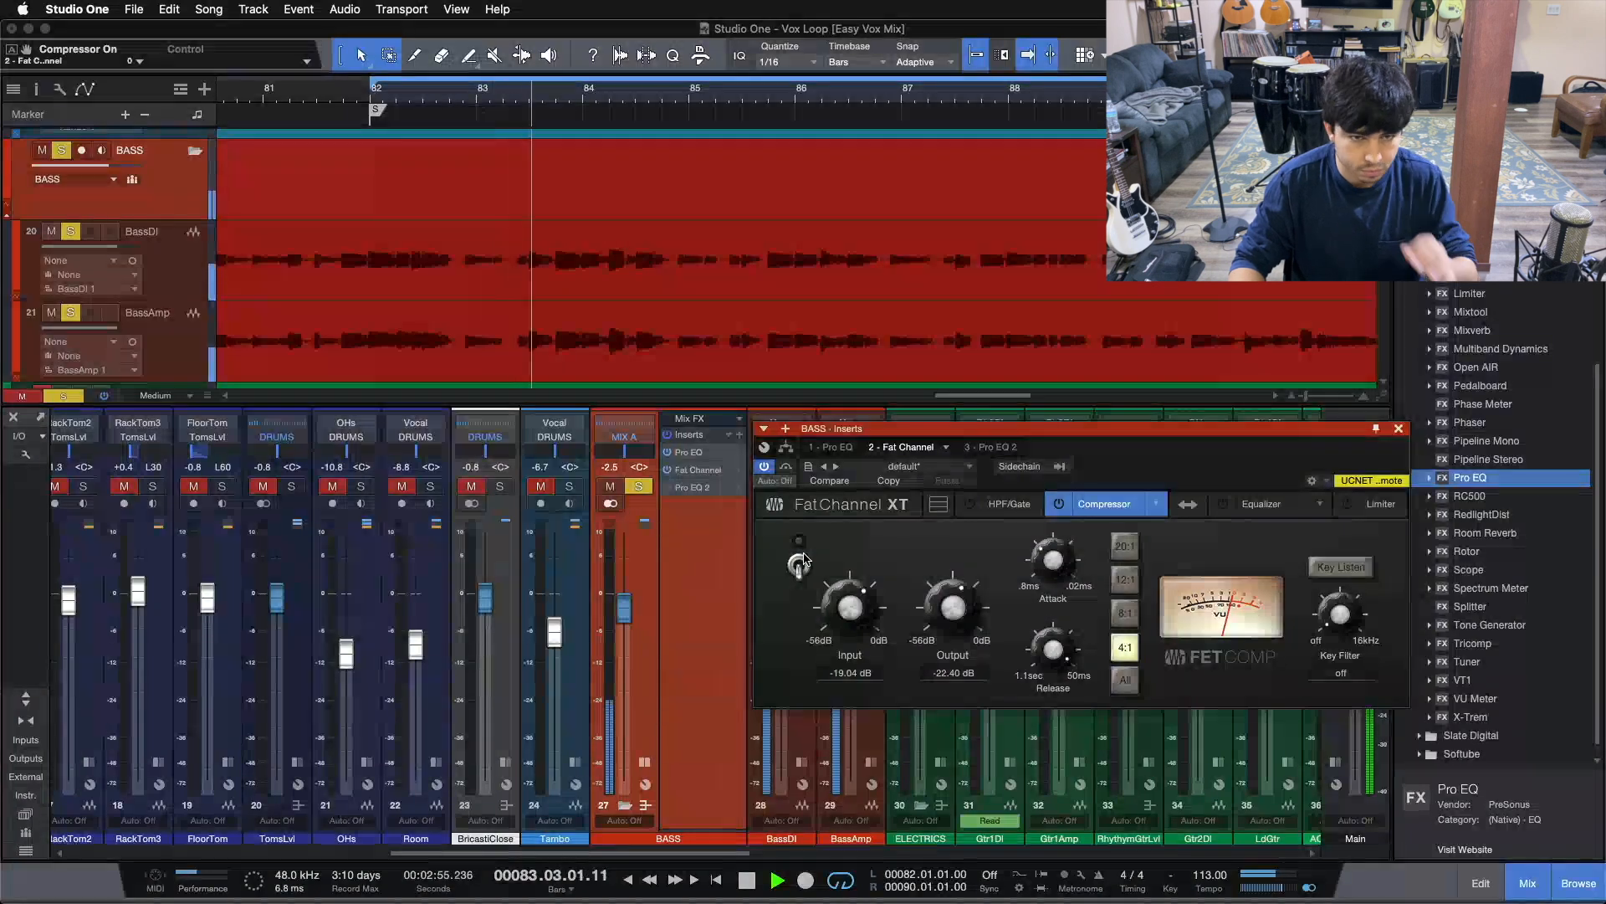
pyautogui.click(800, 561)
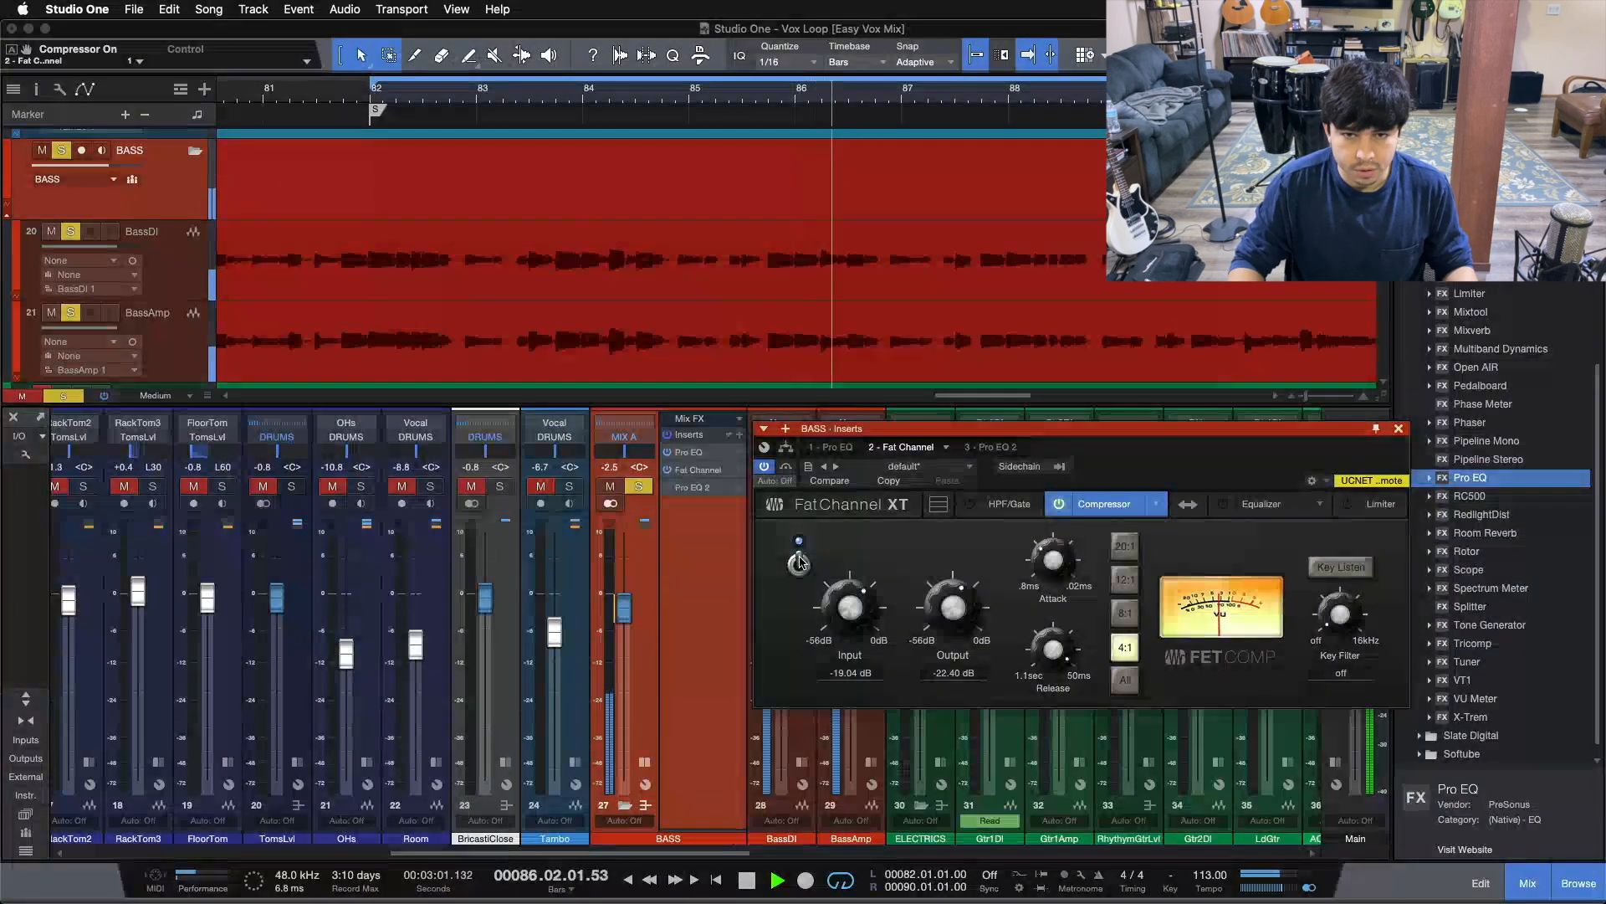
pyautogui.click(801, 561)
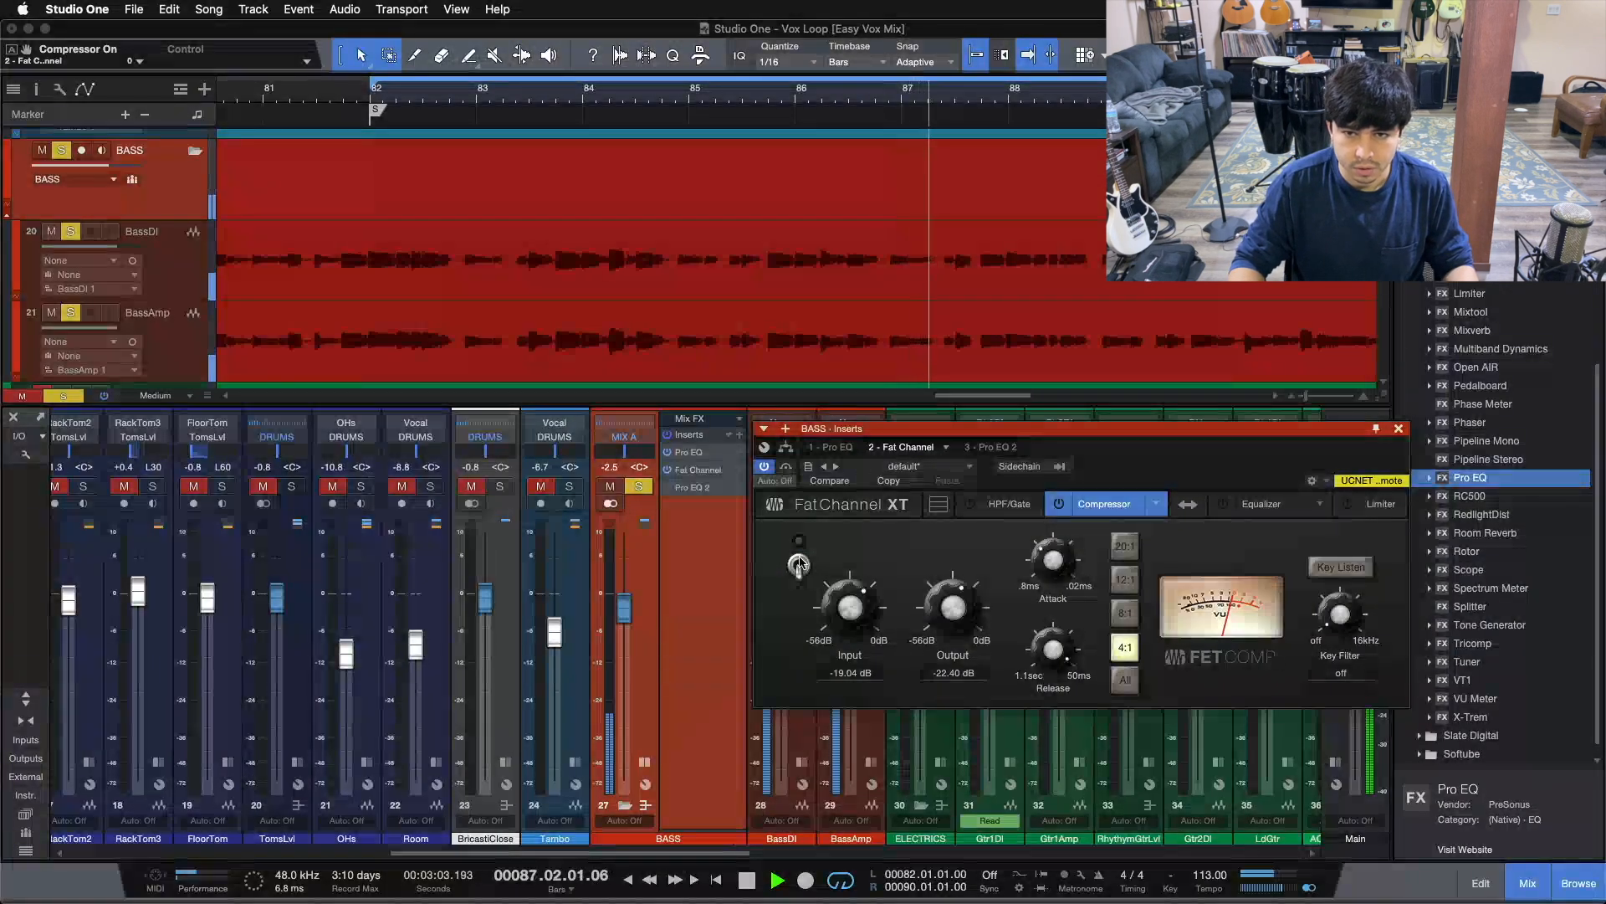
pyautogui.click(800, 562)
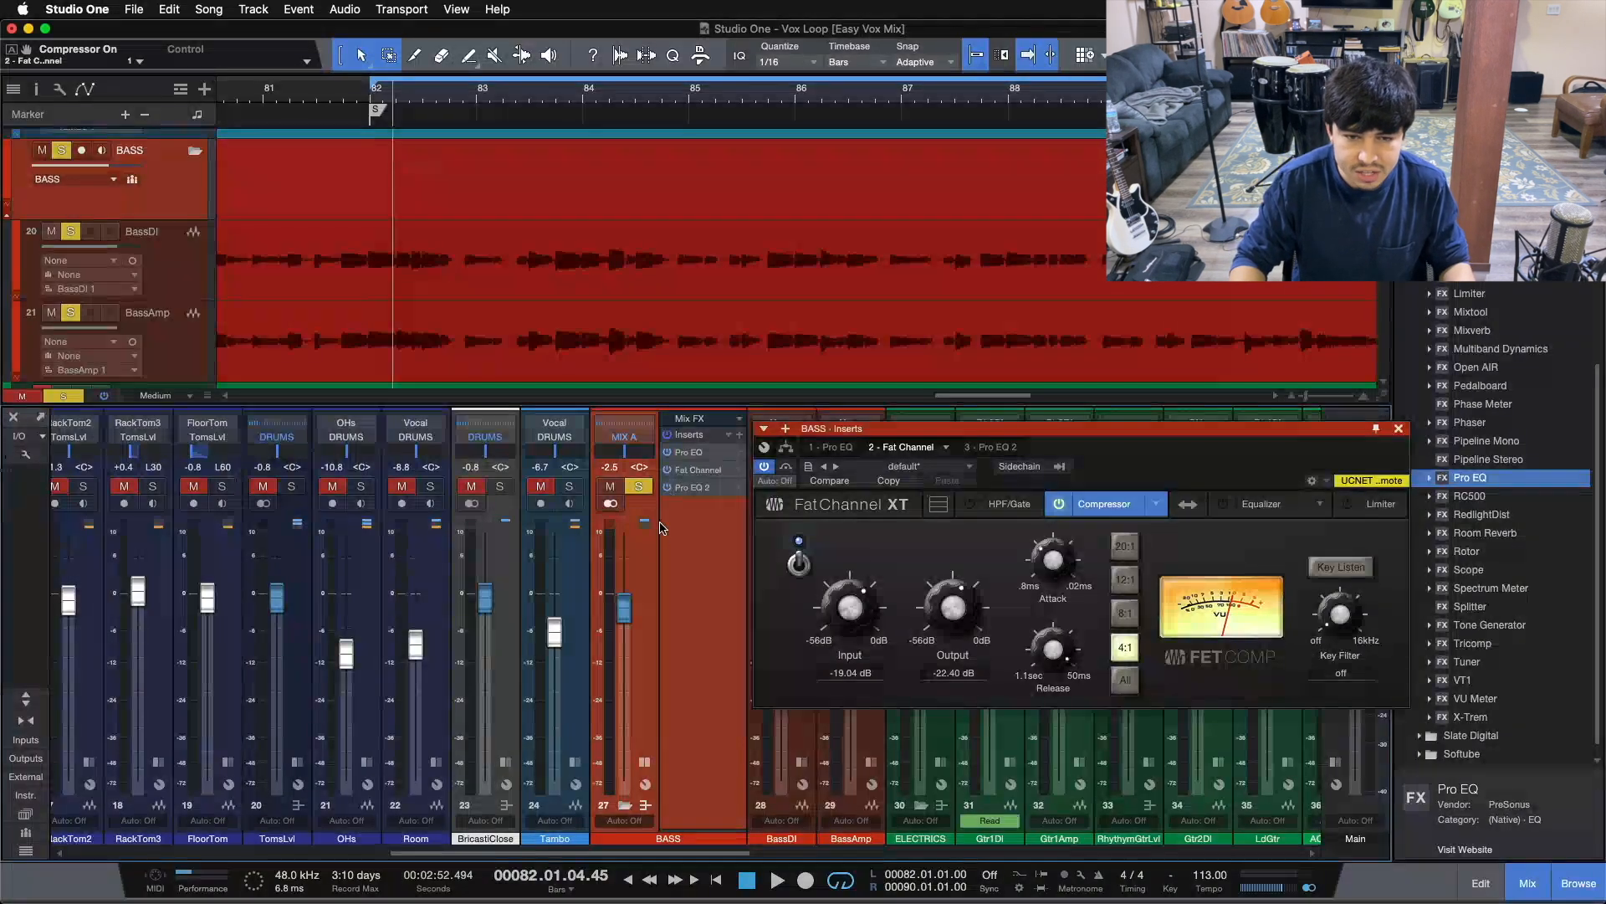
# Clear all solos, bypass the BASS inserts, and play the full mix from bar 82
pyautogui.hotkey('shift', 's')
pyautogui.press('space')
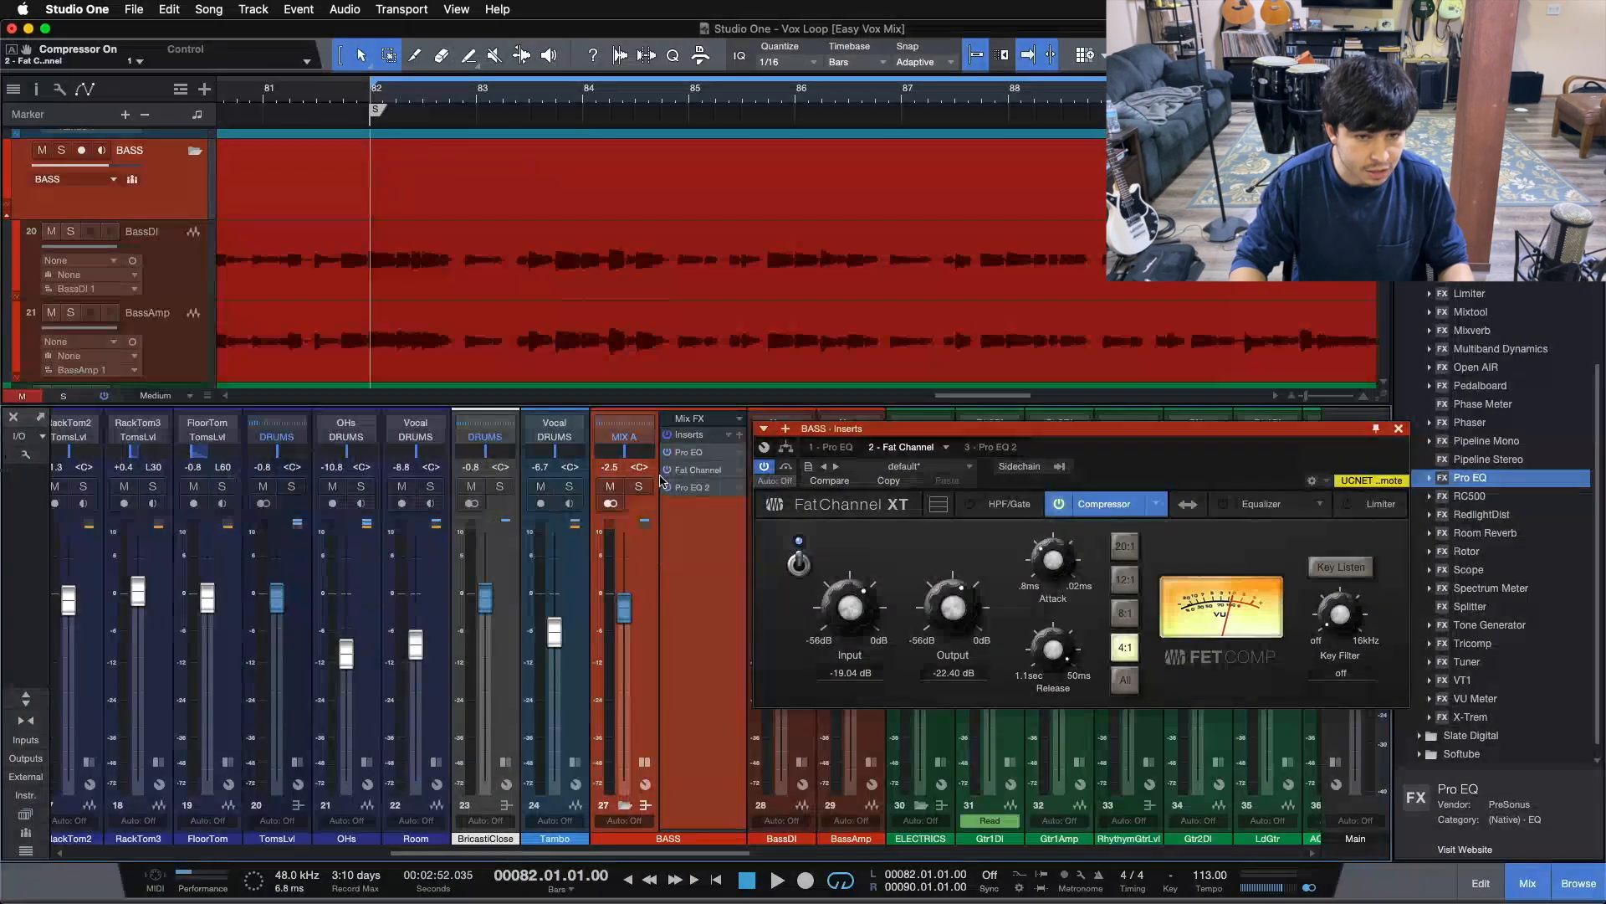
pyautogui.click(667, 435)
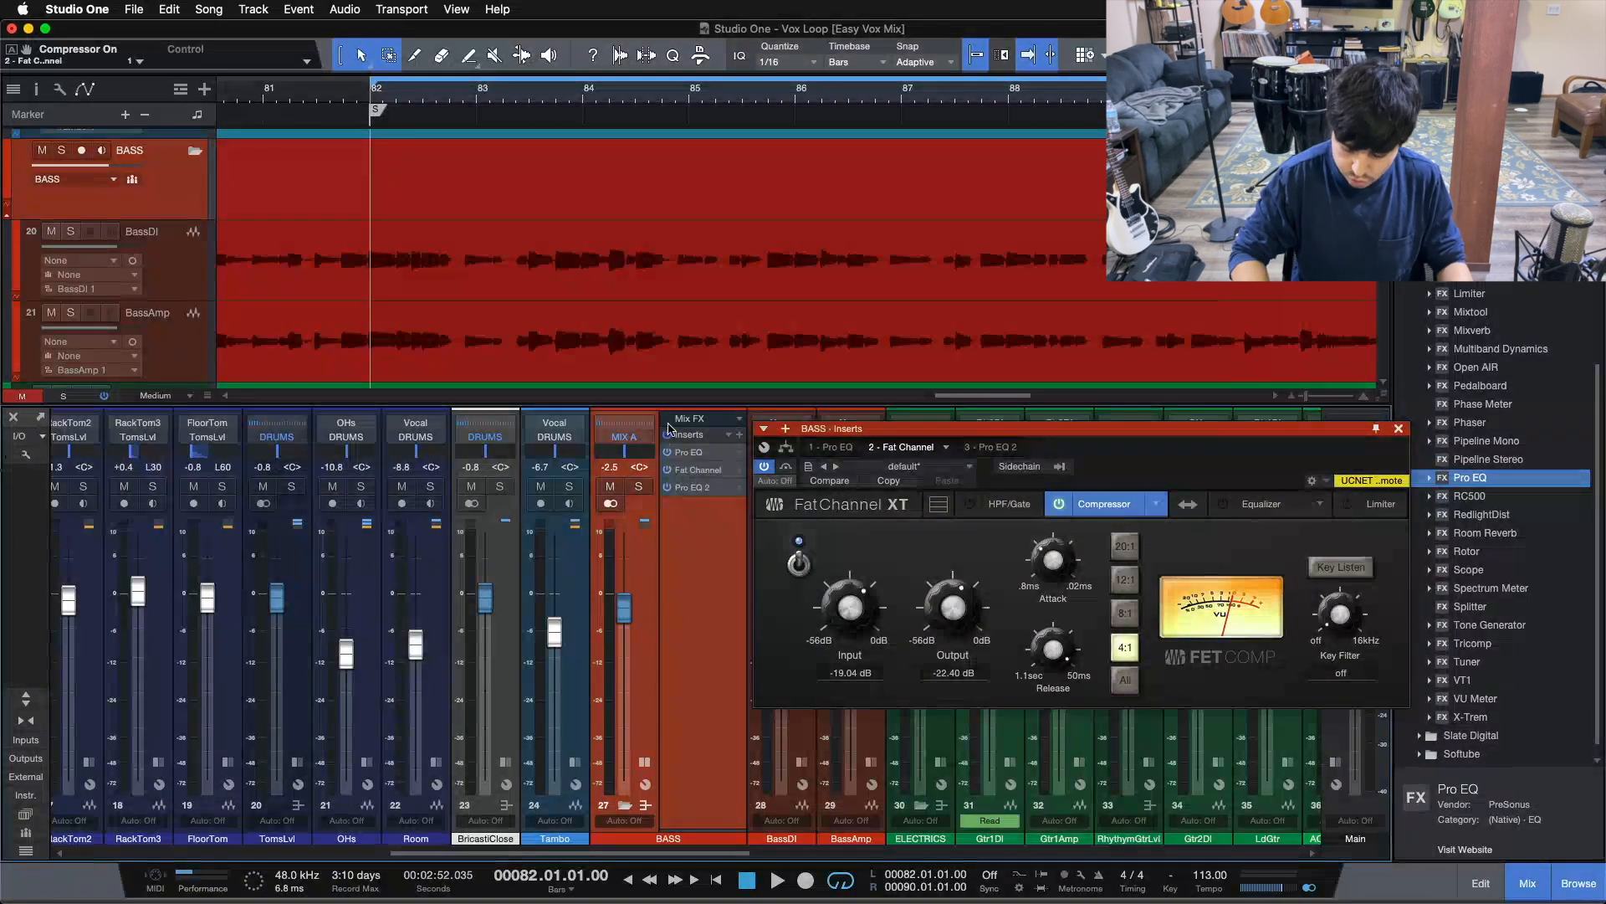
pyautogui.press('space')
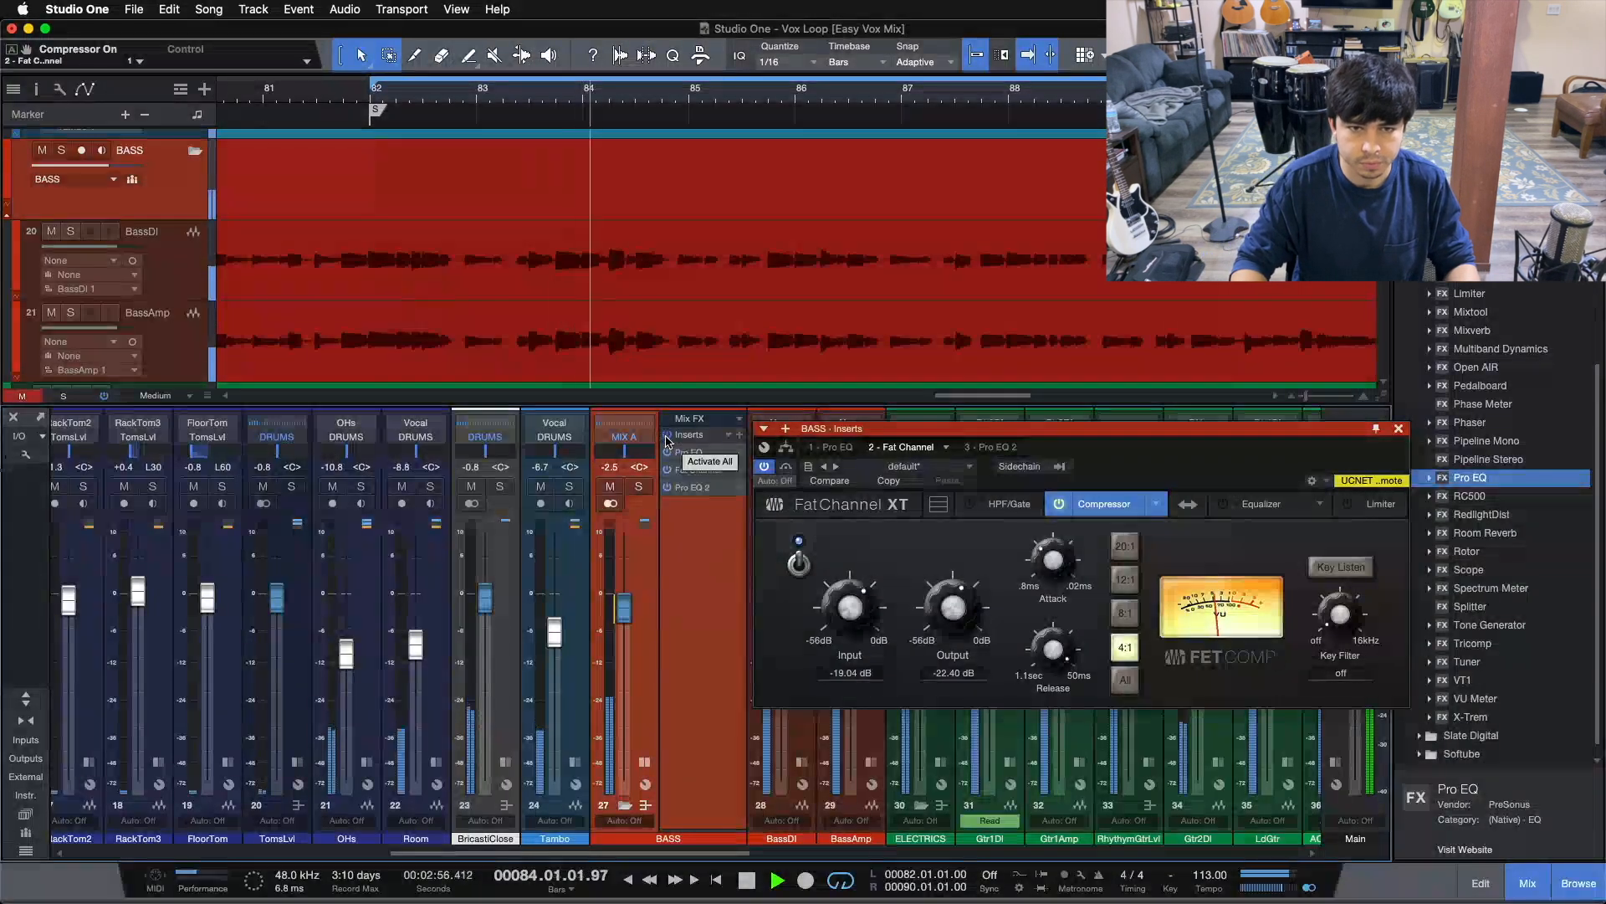
# In the full mix, bypass and restore all BASS bus inserts, then only the Fat Channel insert
pyautogui.click(668, 436)
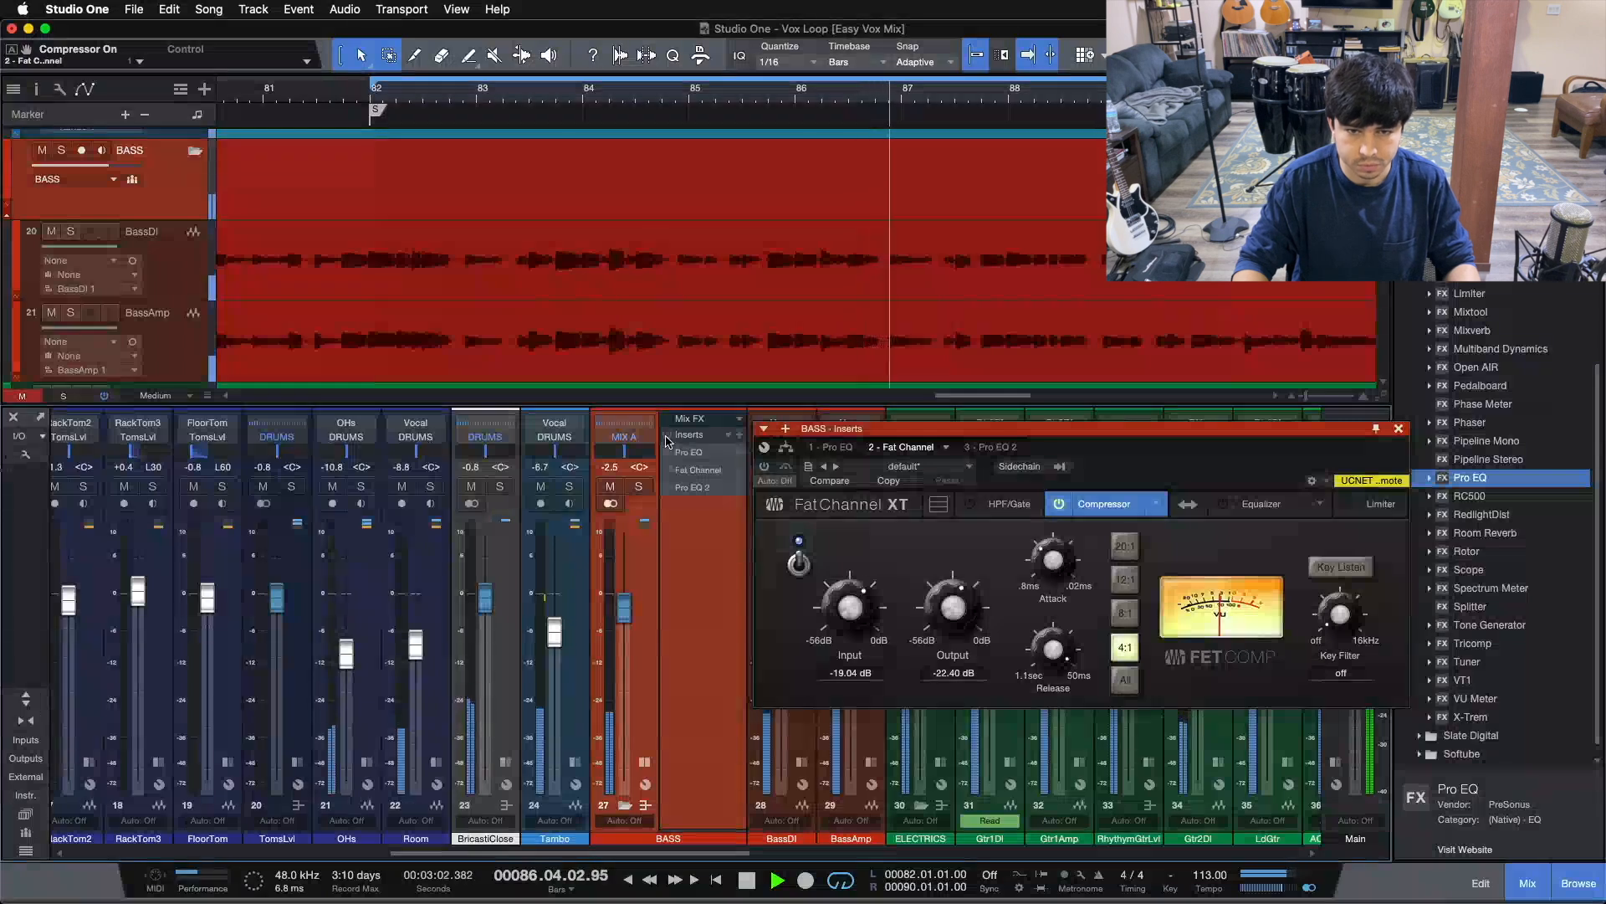
pyautogui.click(667, 435)
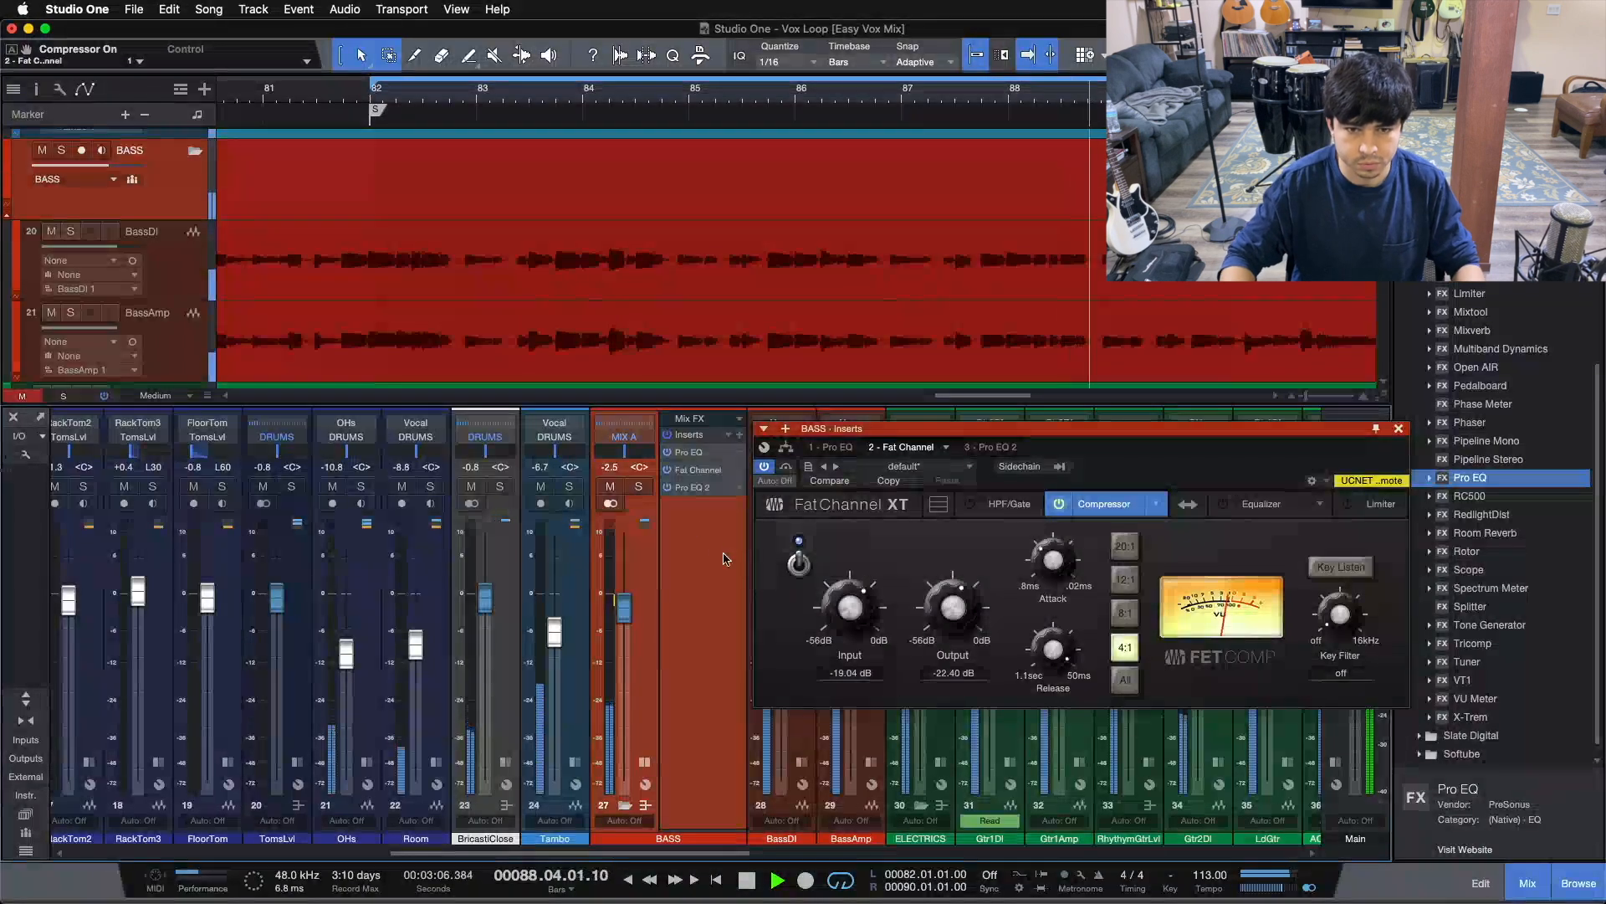
pyautogui.click(669, 470)
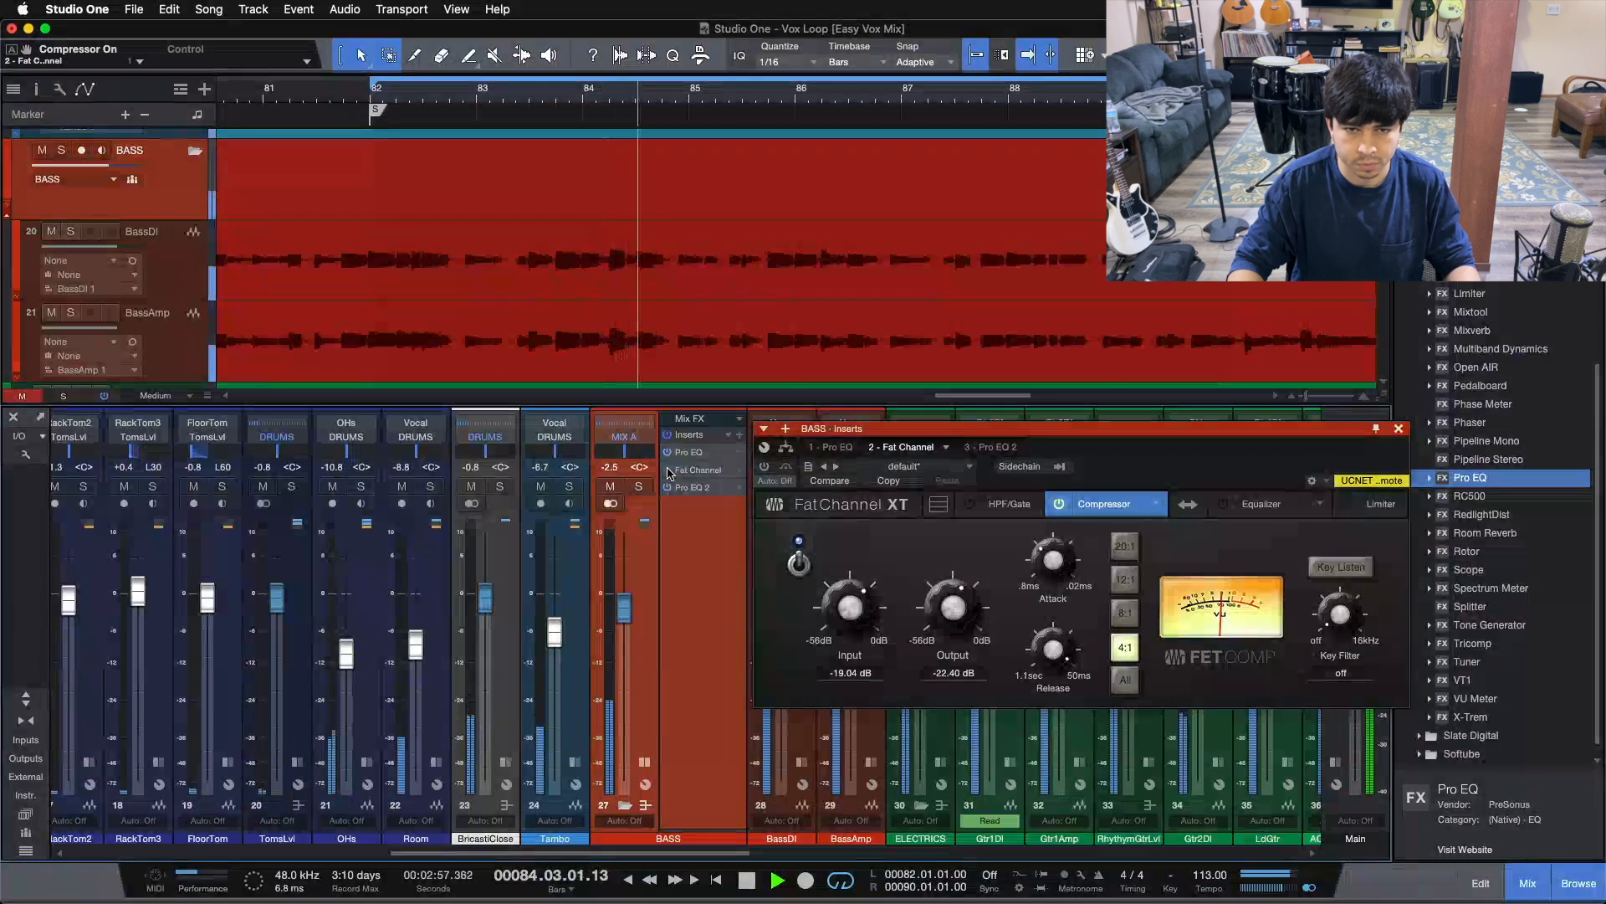
pyautogui.click(669, 472)
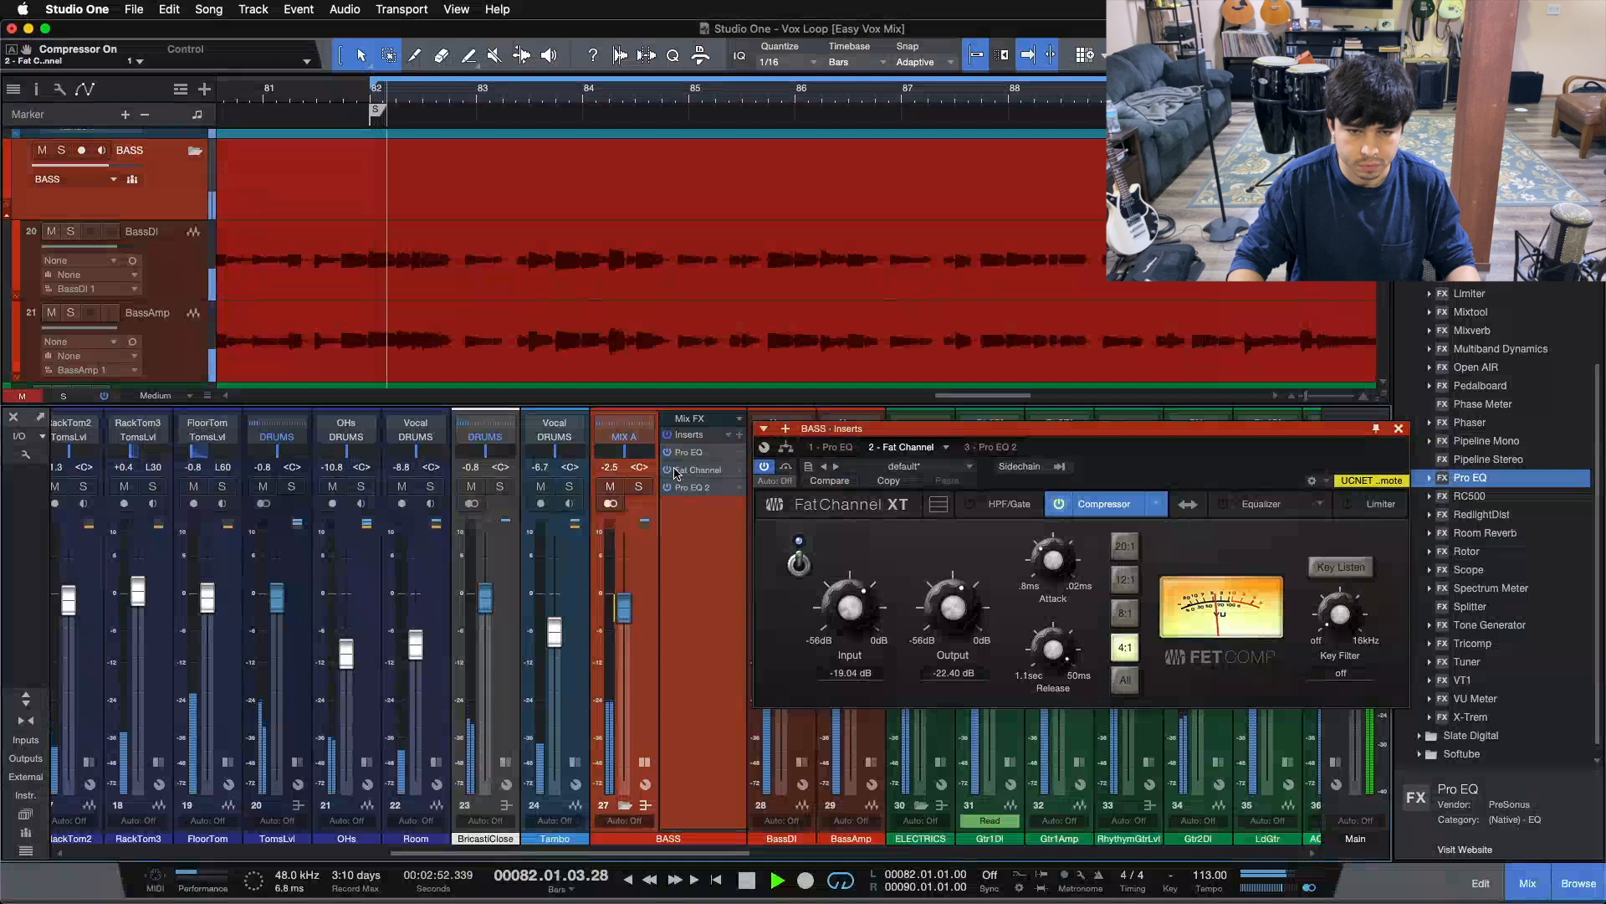
# Solo BASS, hear it with inserts bypassed, stop playback, and show the Pro EQ (7.20 dB at 75 Hz)
pyautogui.click(640, 488)
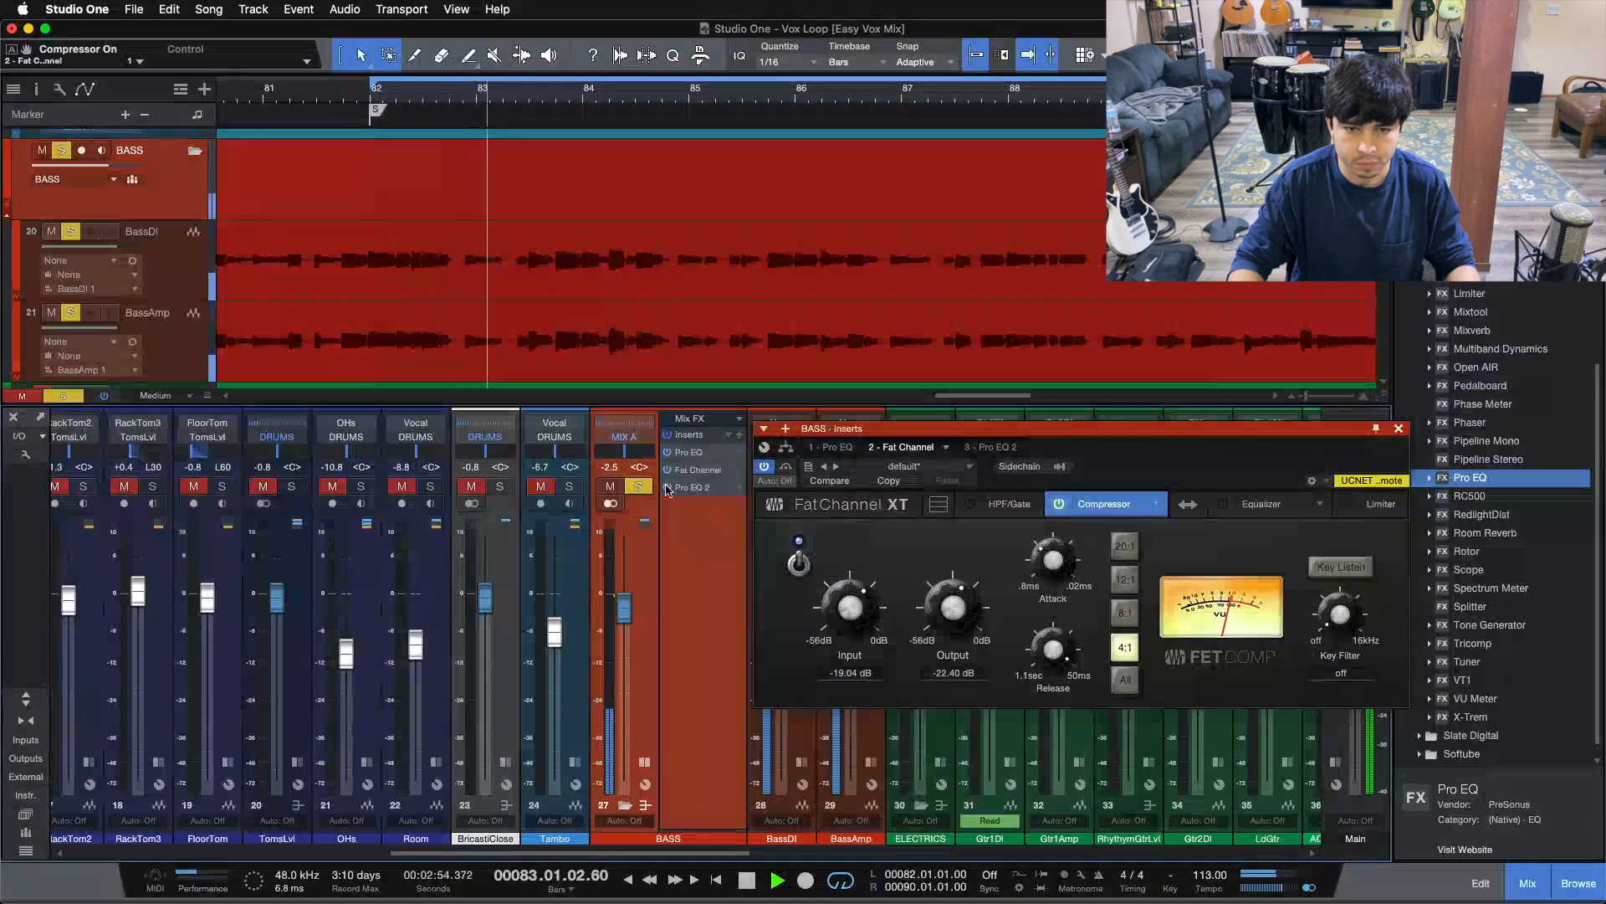
pyautogui.click(670, 441)
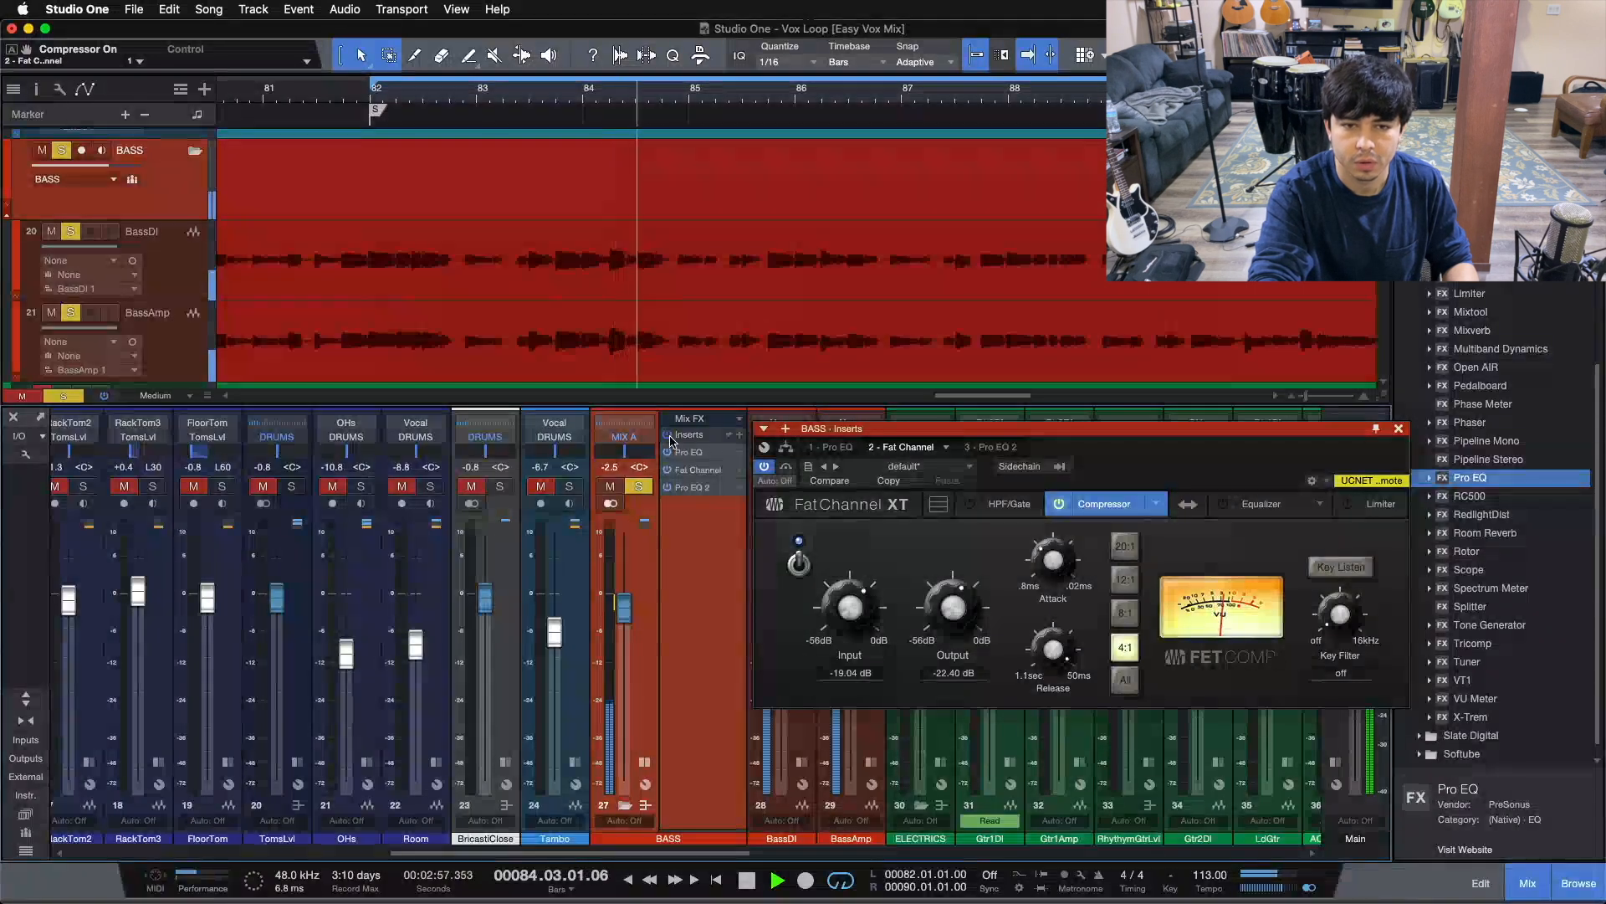
pyautogui.press('space')
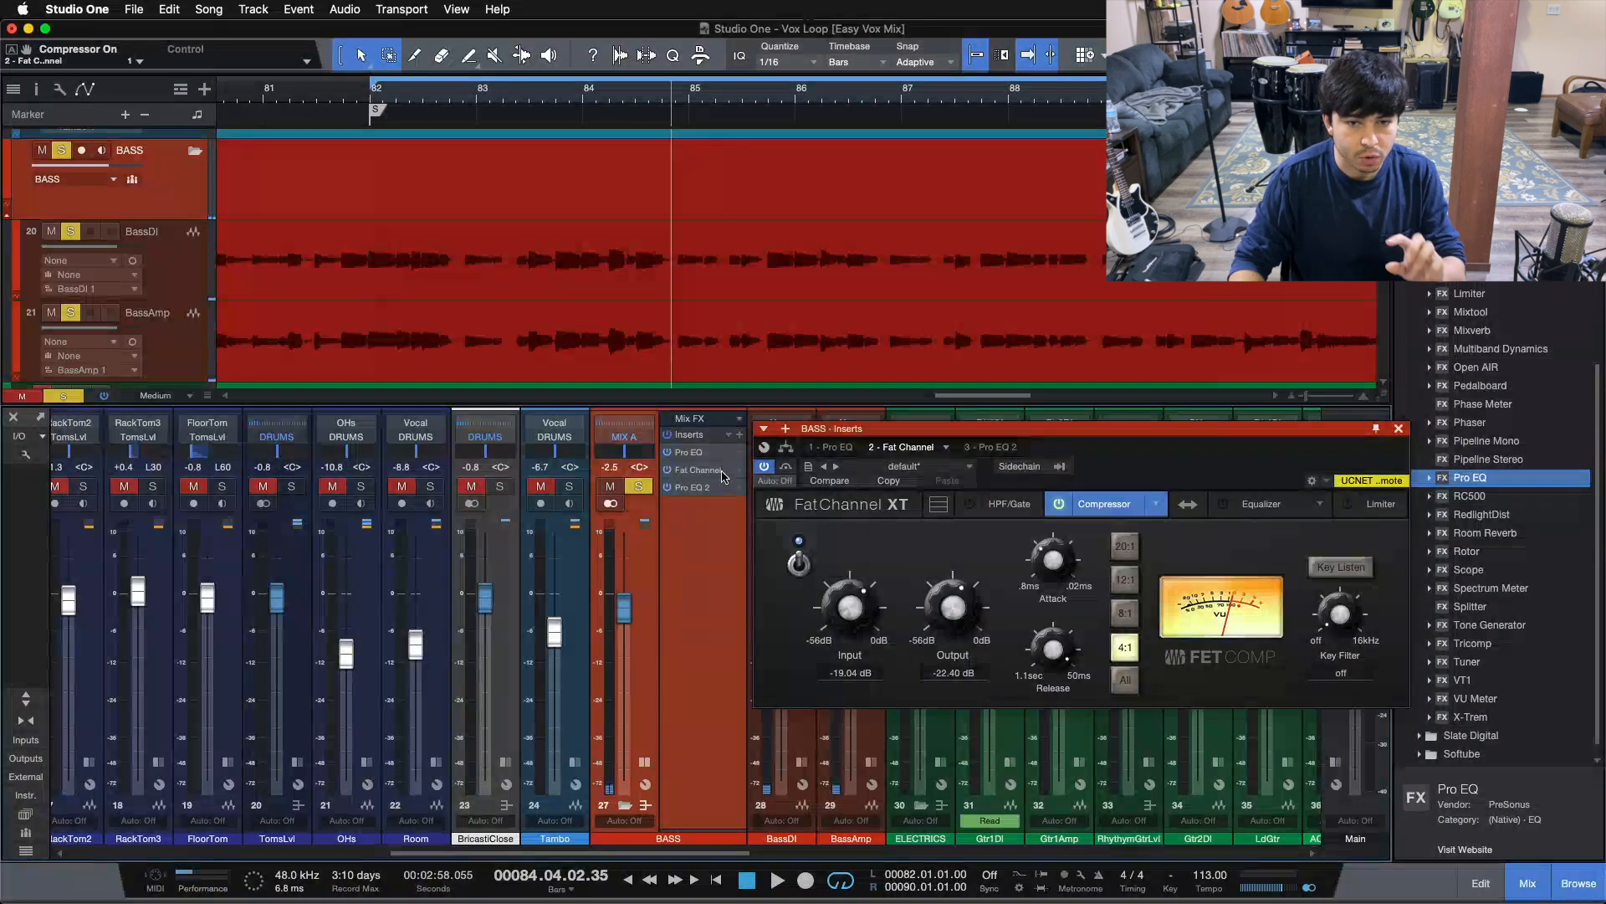
pyautogui.click(694, 458)
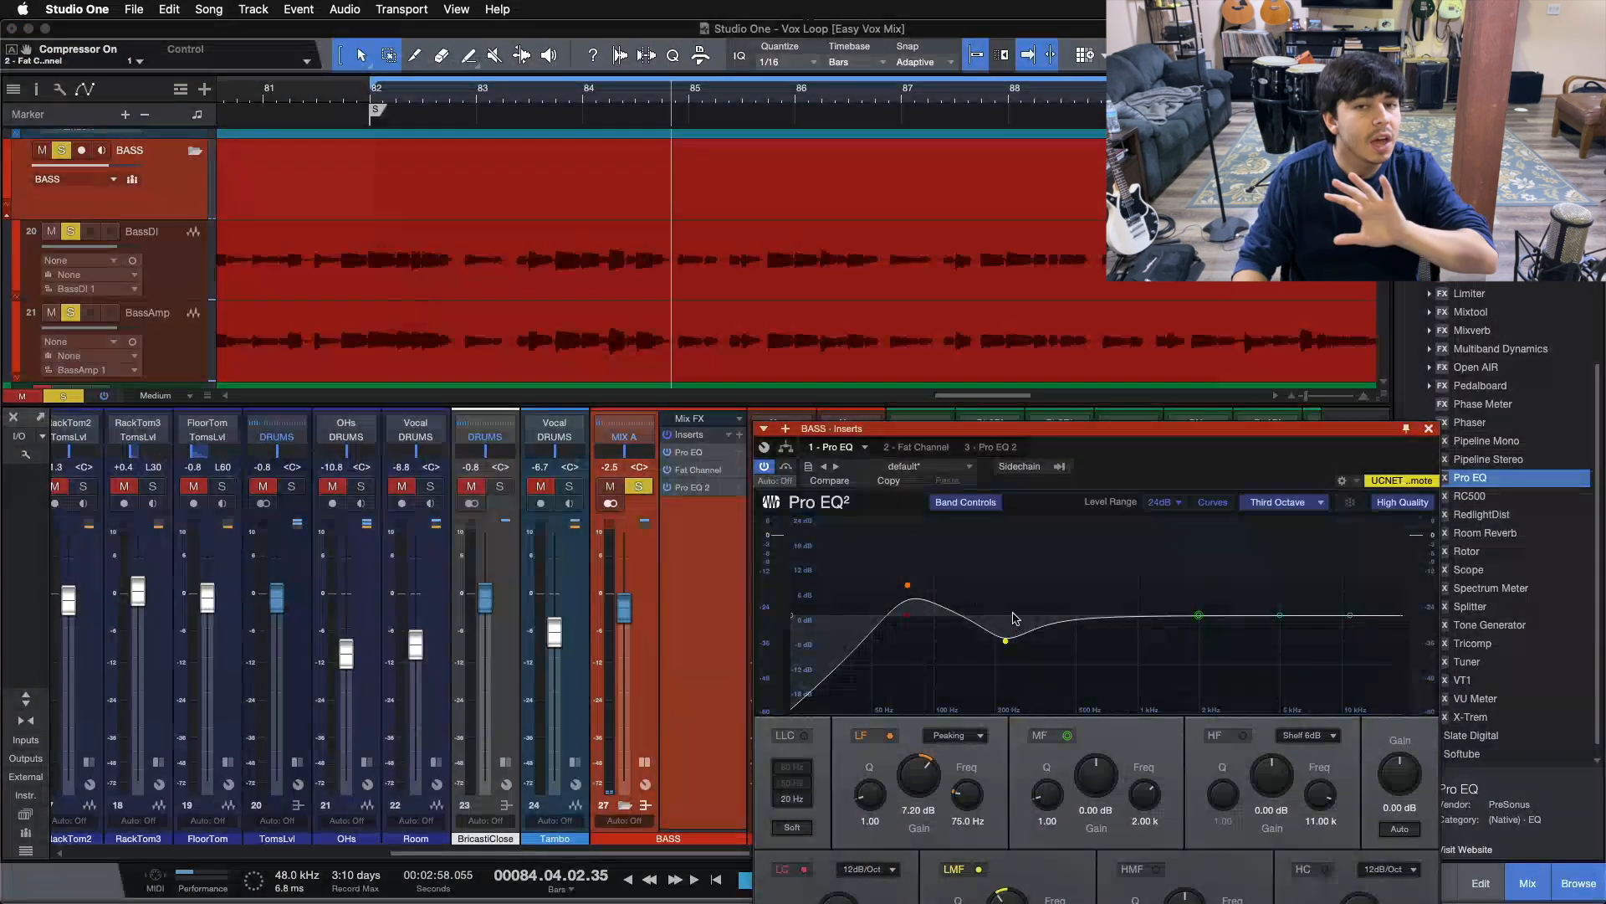
# Raise the Inserts window to view the lower Pro EQ bands, then return to the Fat Channel compressor (4:1, -19.04 dB input)
pyautogui.moveTo(1146, 447); pyautogui.dragTo(1142, 337)
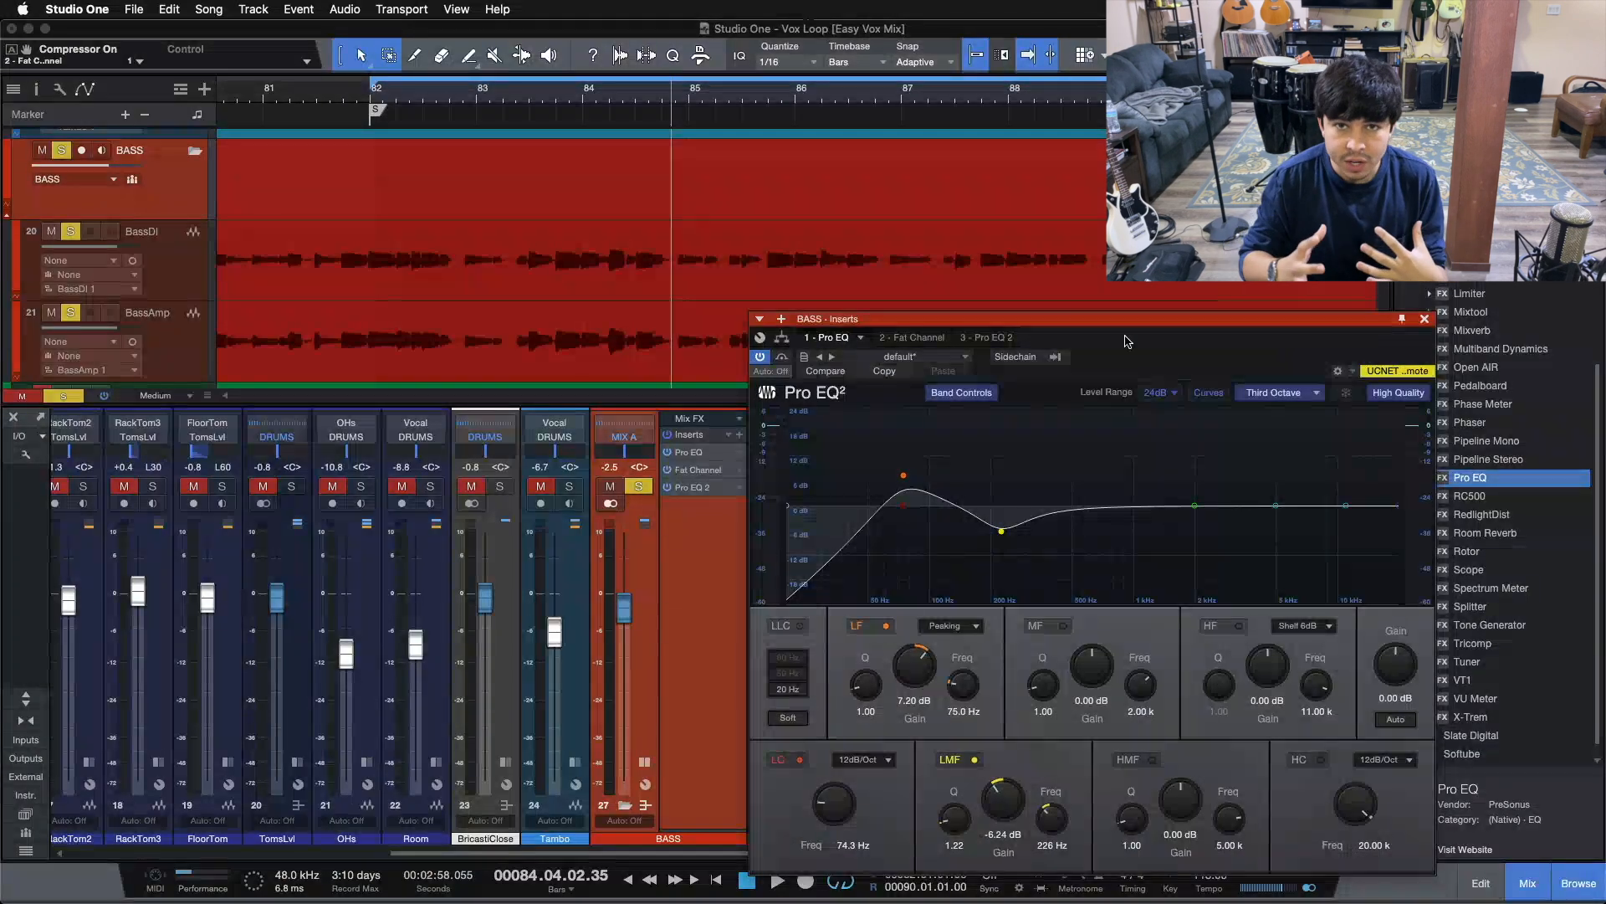
pyautogui.click(916, 337)
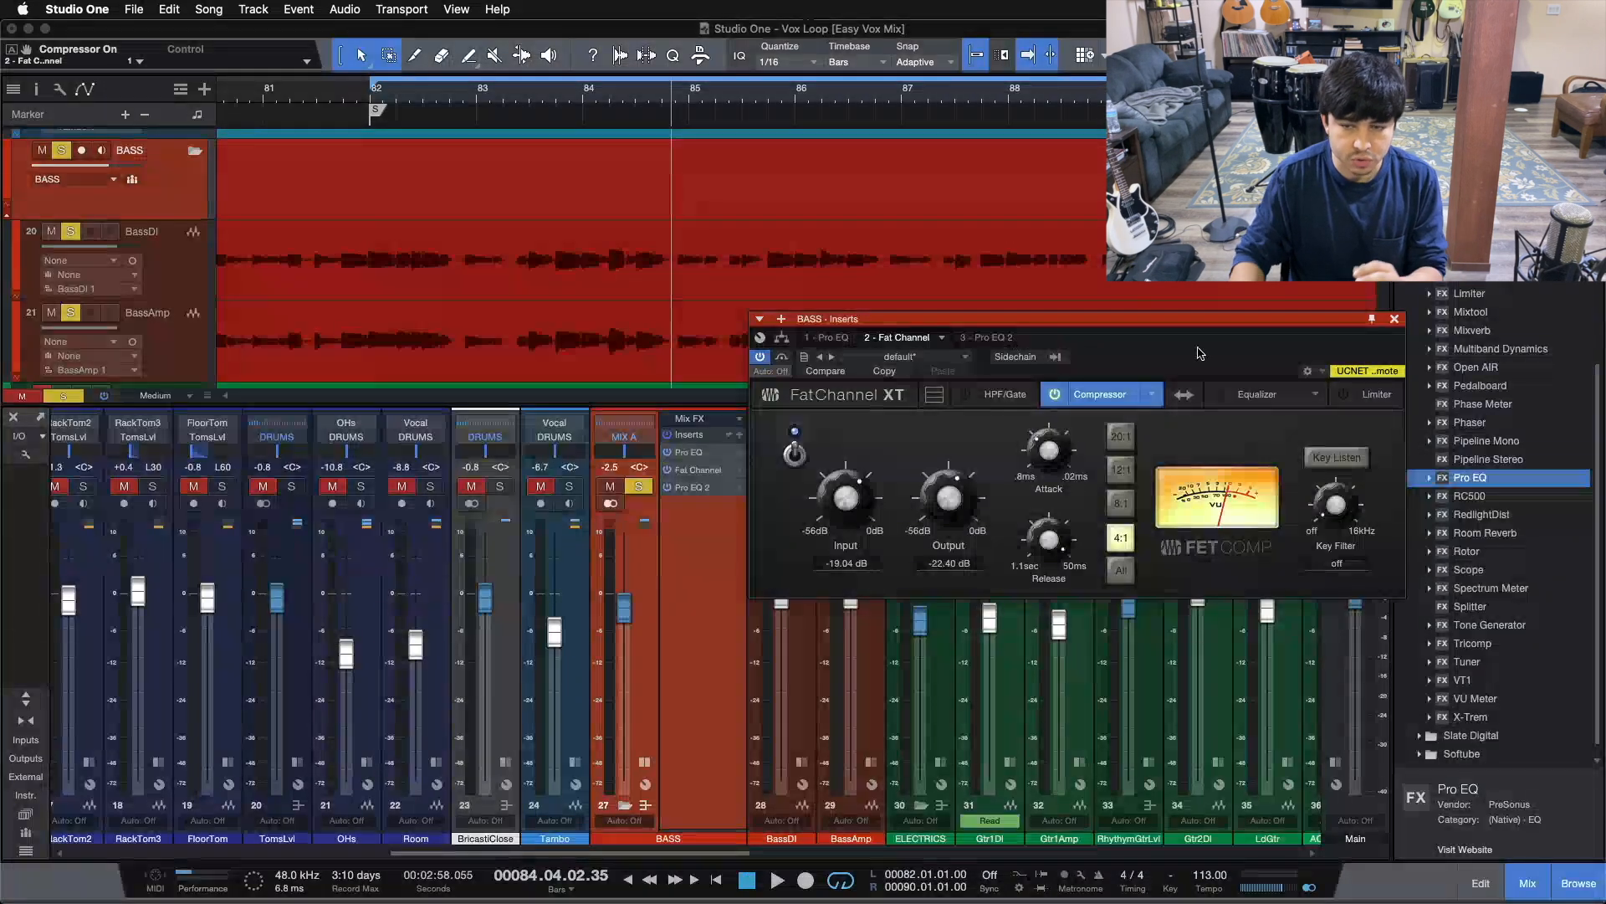